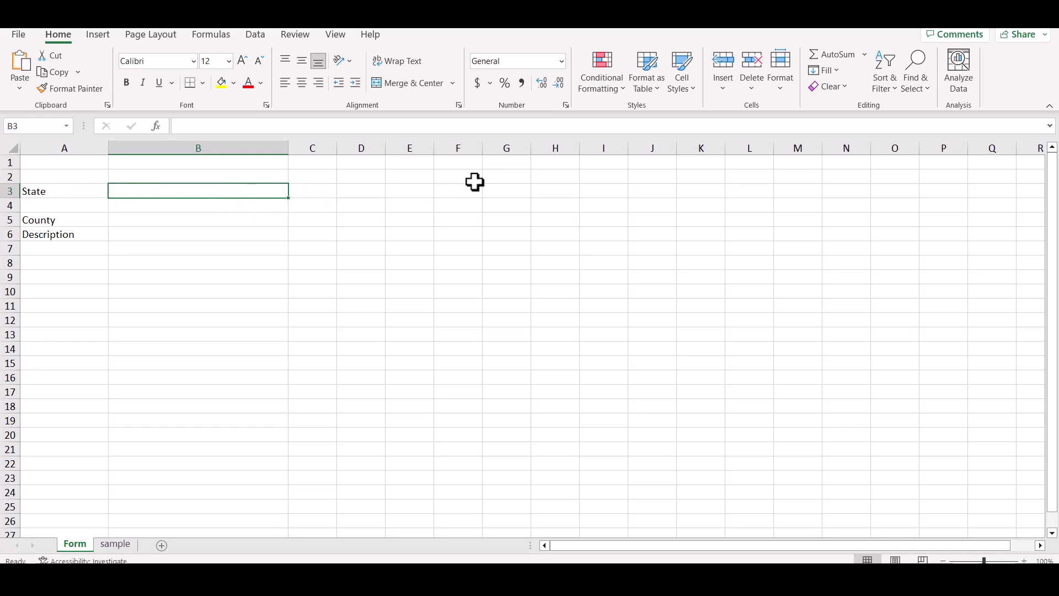
Add List data validation to Form cell B3 with source =sample!$C$2:$C$6.
{"action": "left_click", "coordinate": [256, 35]}
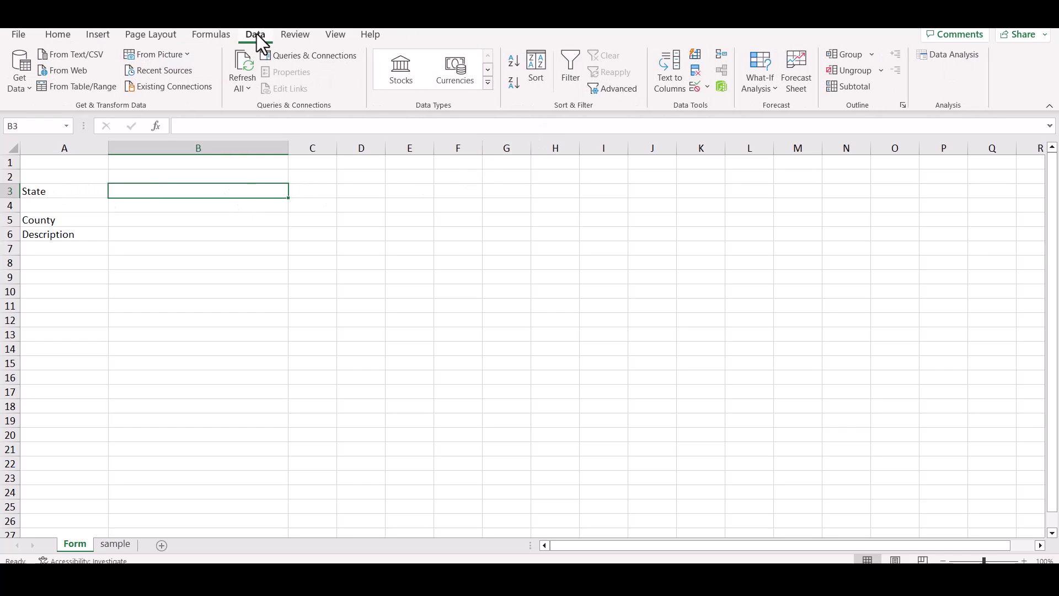
{"action": "left_click", "coordinate": [696, 86]}
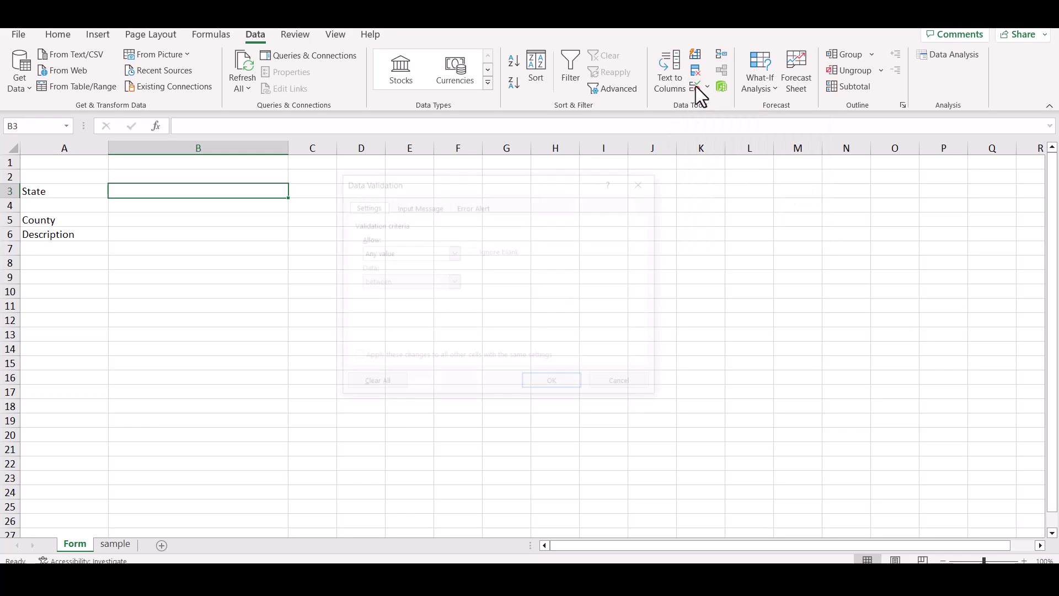
{"action": "left_click", "coordinate": [452, 253]}
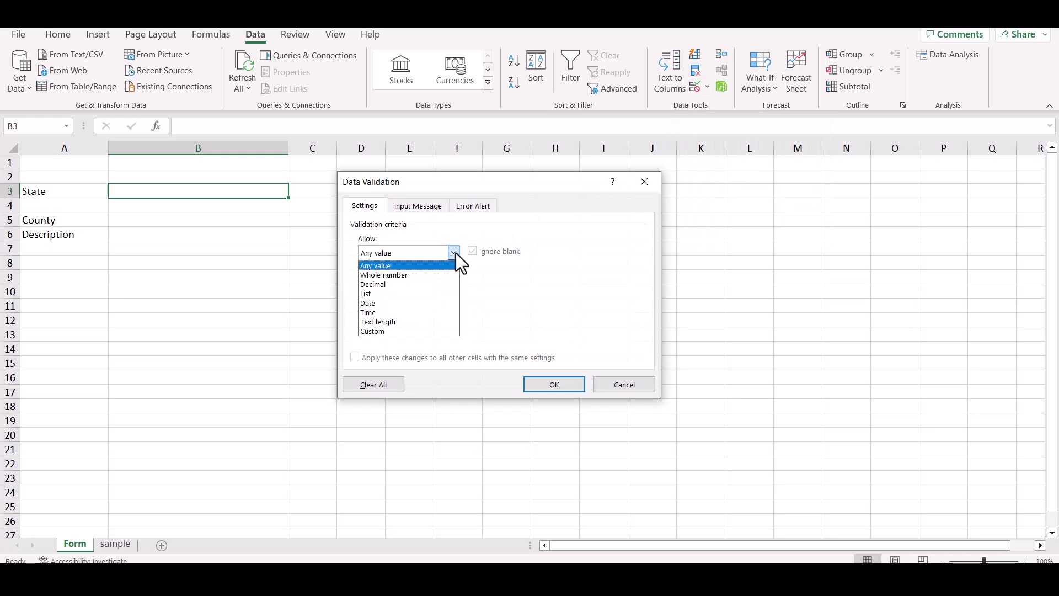
{"action": "left_click", "coordinate": [425, 293]}
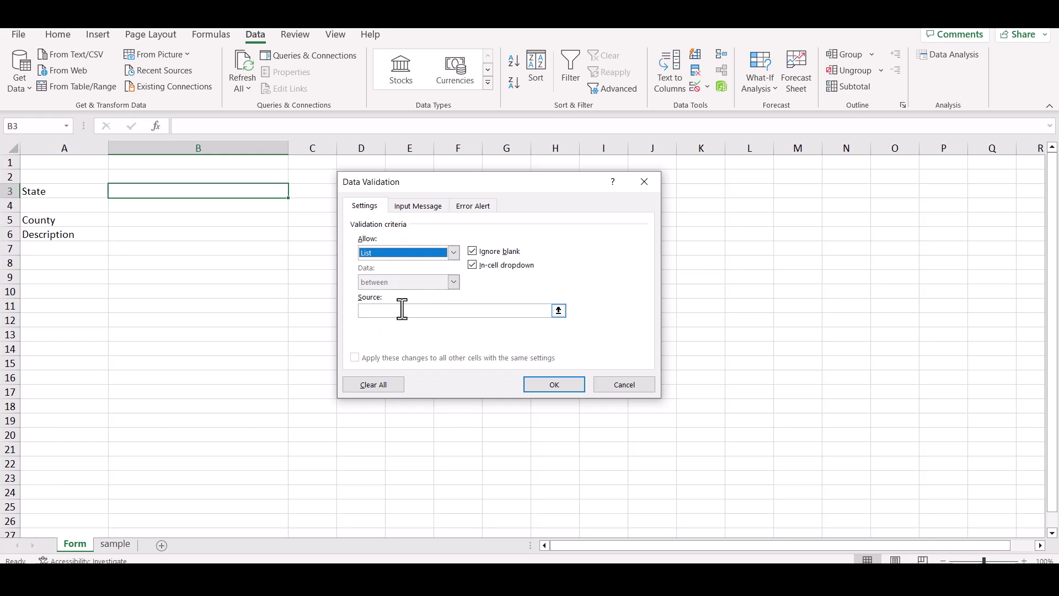
{"action": "left_click", "coordinate": [383, 313]}
{"action": "type", "text": "="}
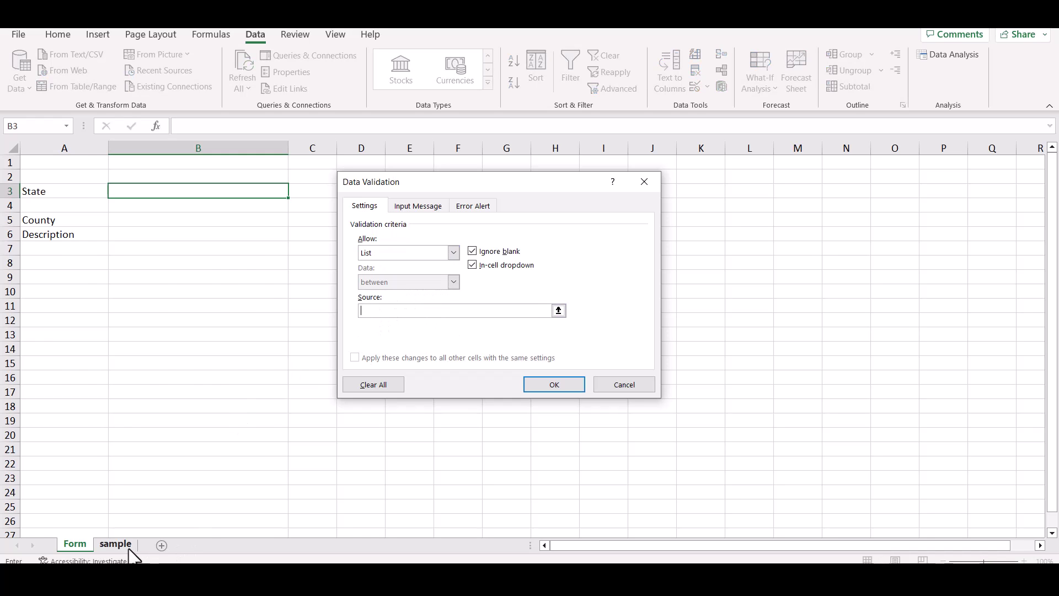
{"action": "left_click", "coordinate": [129, 549]}
{"action": "left_click_drag", "start_coordinate": [133, 165], "coordinate": [127, 440]}
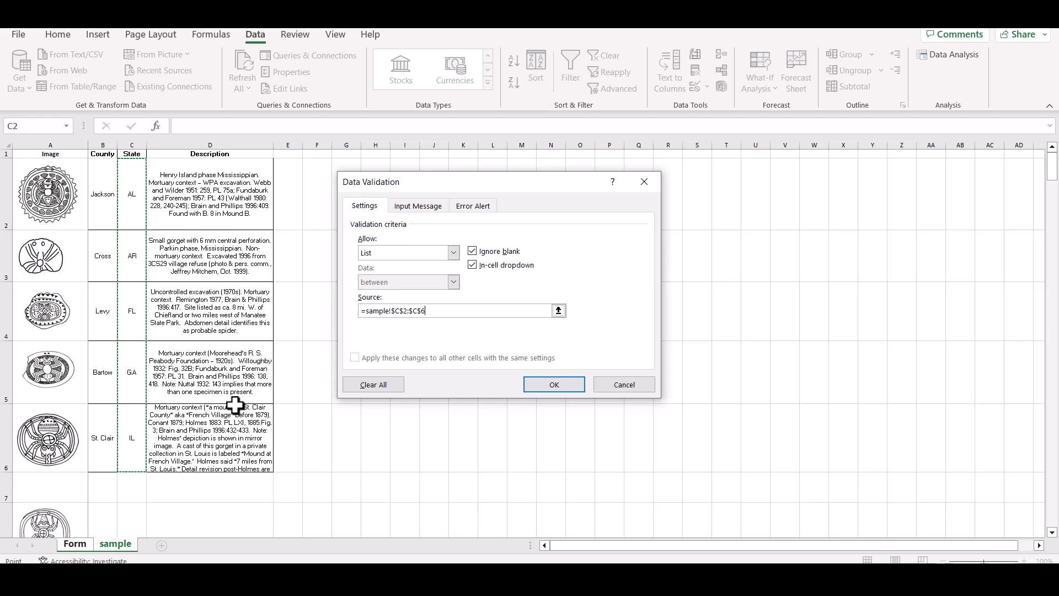
{"action": "key", "text": "Return"}
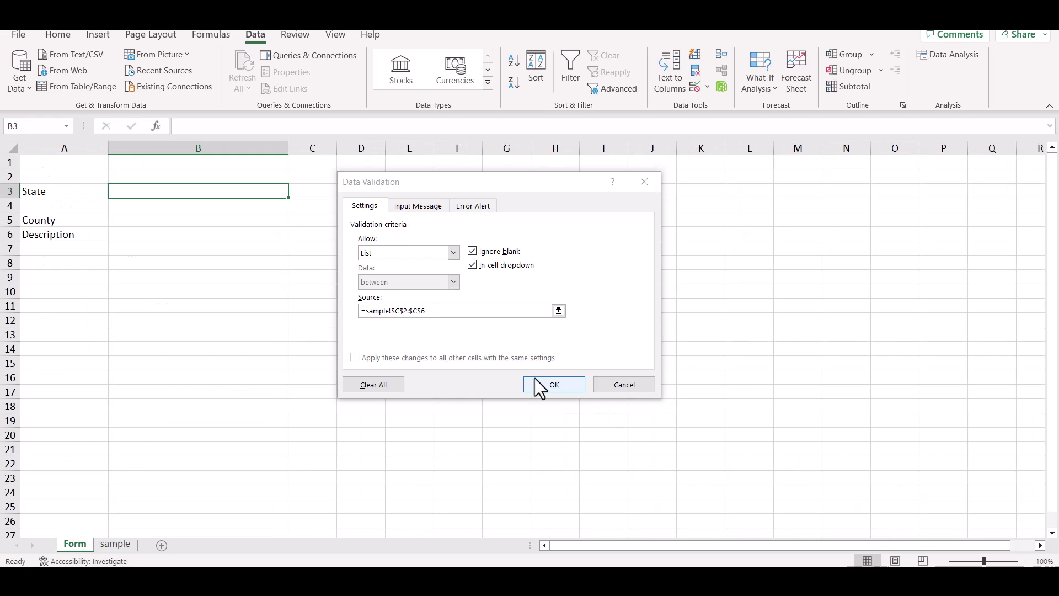
{"action": "left_click", "coordinate": [545, 388]}
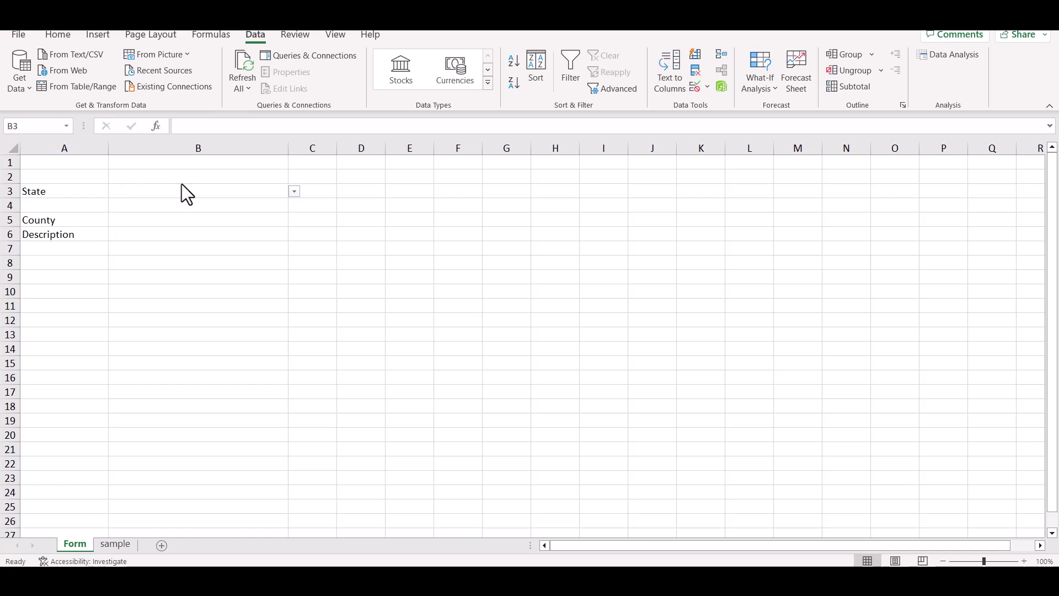
Try the B3 State dropdown with AR, then FL.
{"action": "left_click", "coordinate": [294, 191]}
{"action": "left_click", "coordinate": [264, 209]}
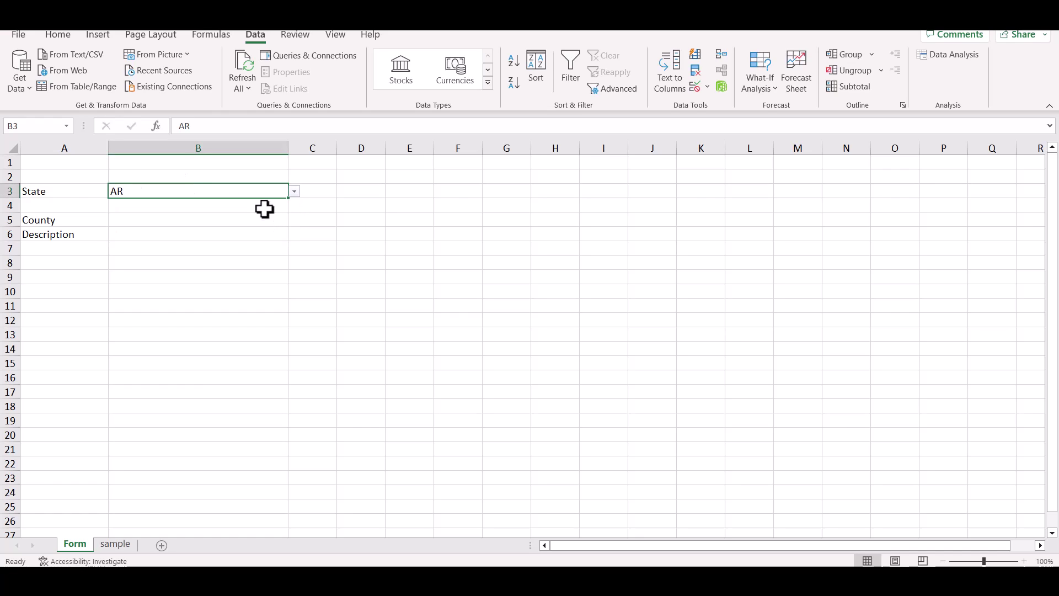
{"action": "left_click", "coordinate": [294, 192]}
{"action": "left_click", "coordinate": [265, 232]}
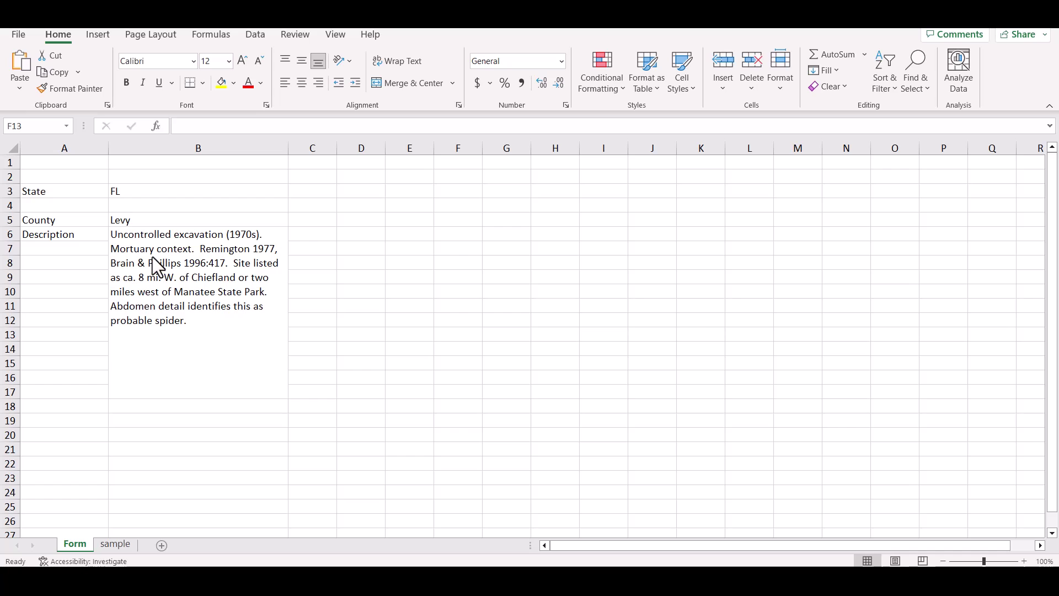
Settle on AR in B3 so County shows Cross and Description updates.
{"action": "left_click", "coordinate": [284, 189]}
{"action": "left_click", "coordinate": [294, 191]}
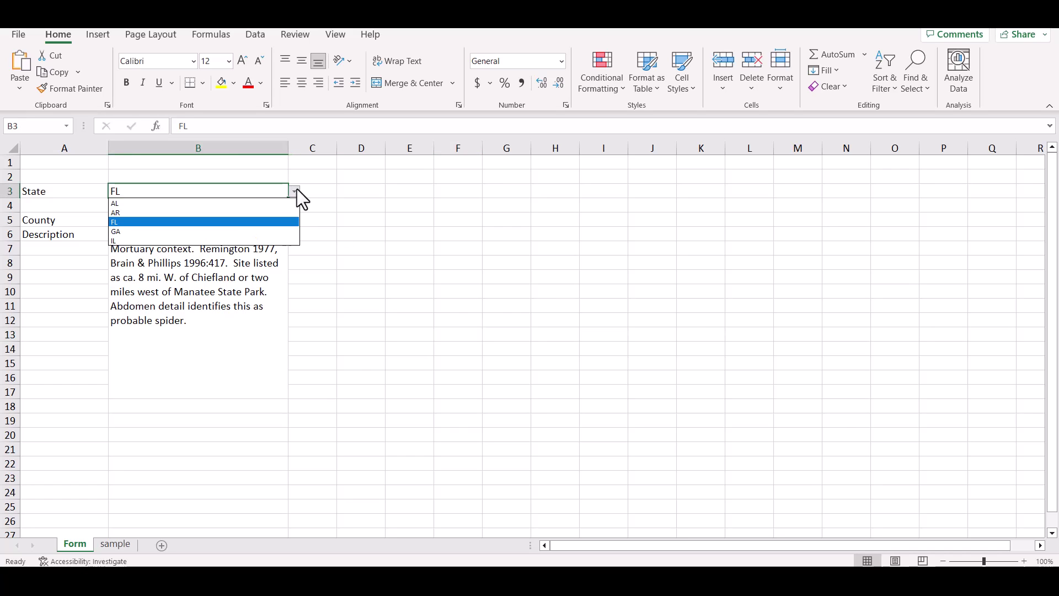
{"action": "left_click", "coordinate": [273, 232]}
{"action": "left_click", "coordinate": [294, 191]}
{"action": "left_click", "coordinate": [280, 212]}
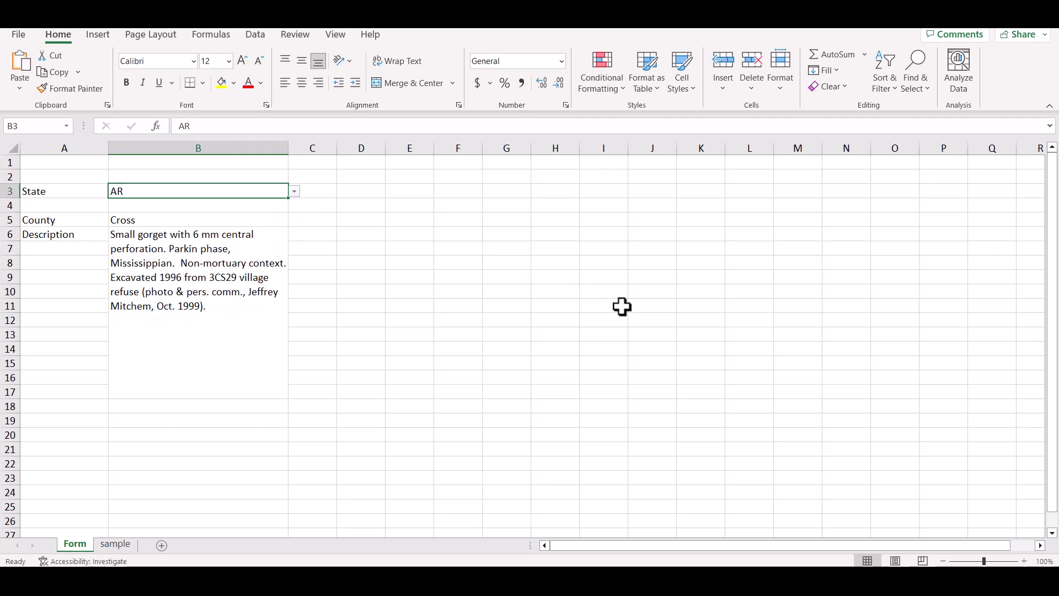
{"action": "left_click", "coordinate": [349, 219]}
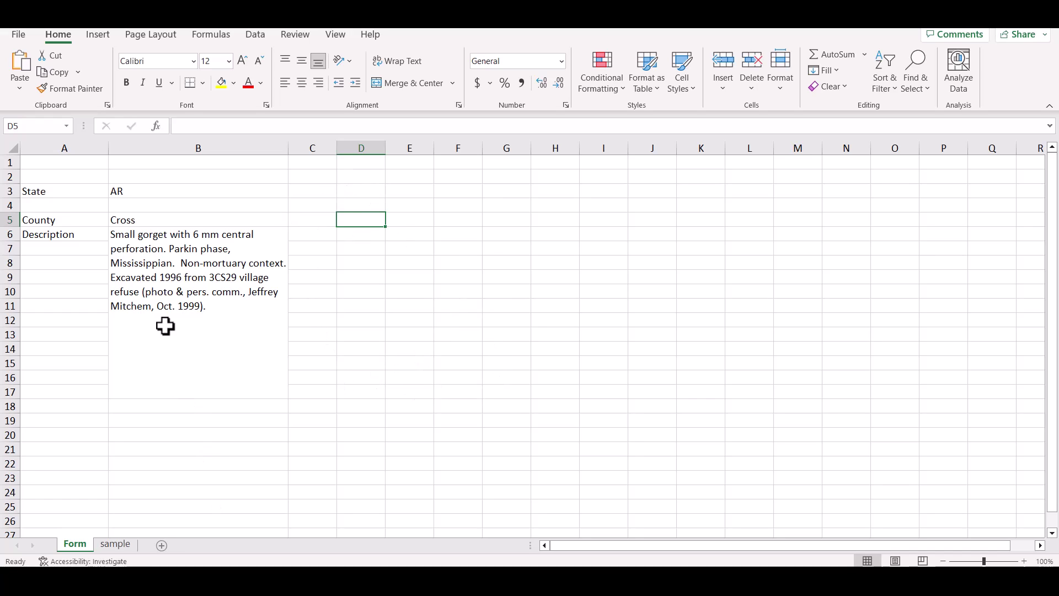
{"action": "left_click", "coordinate": [359, 205]}
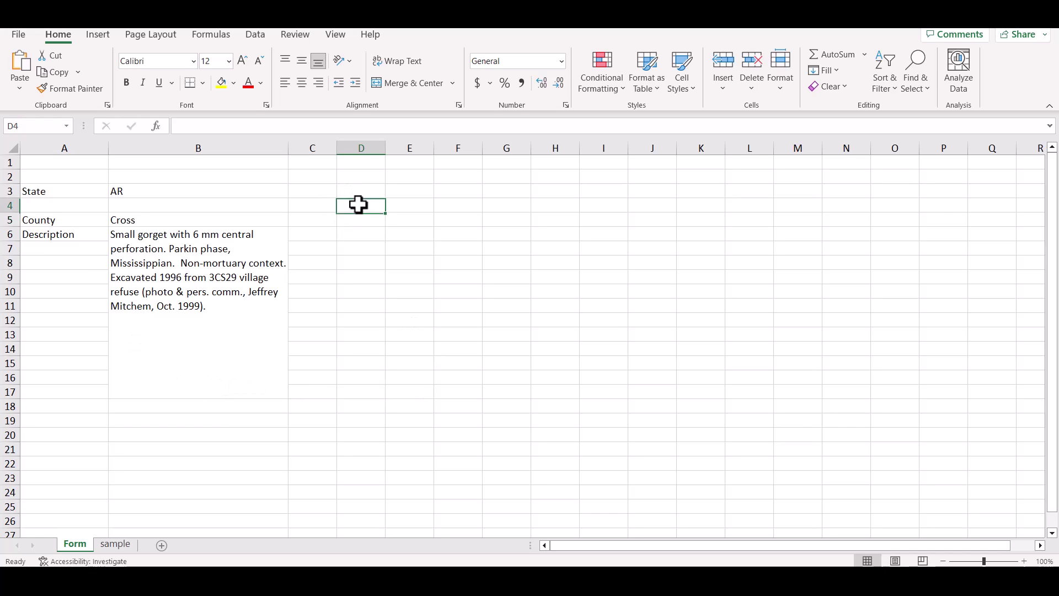
Inspect the gorget pictures in sample column A, rows A2, A3, A4 and A6.
{"action": "left_click", "coordinate": [116, 545]}
{"action": "left_click", "coordinate": [558, 429]}
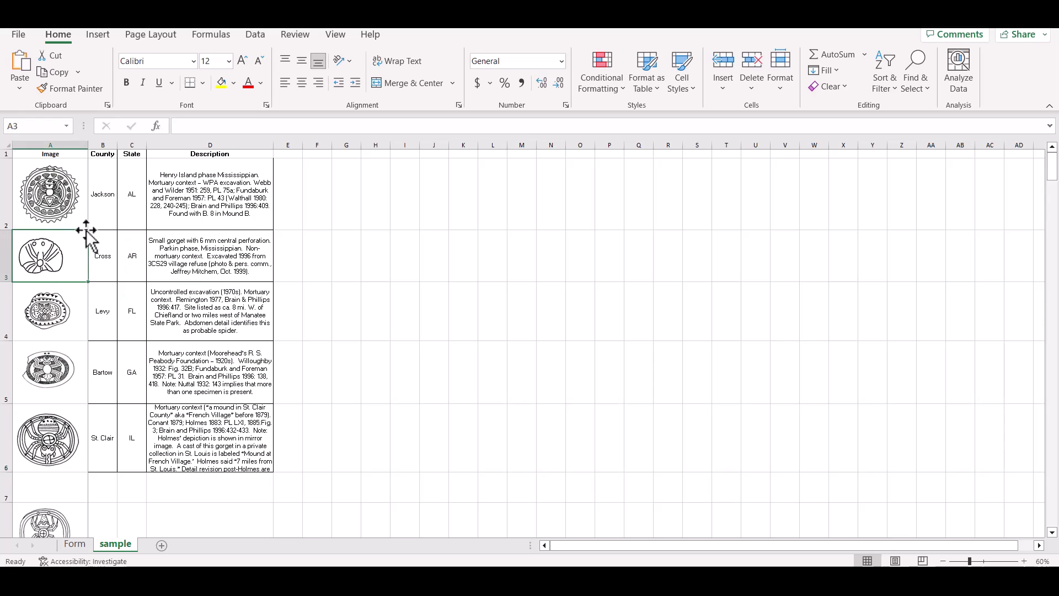
{"action": "left_click", "coordinate": [82, 226]}
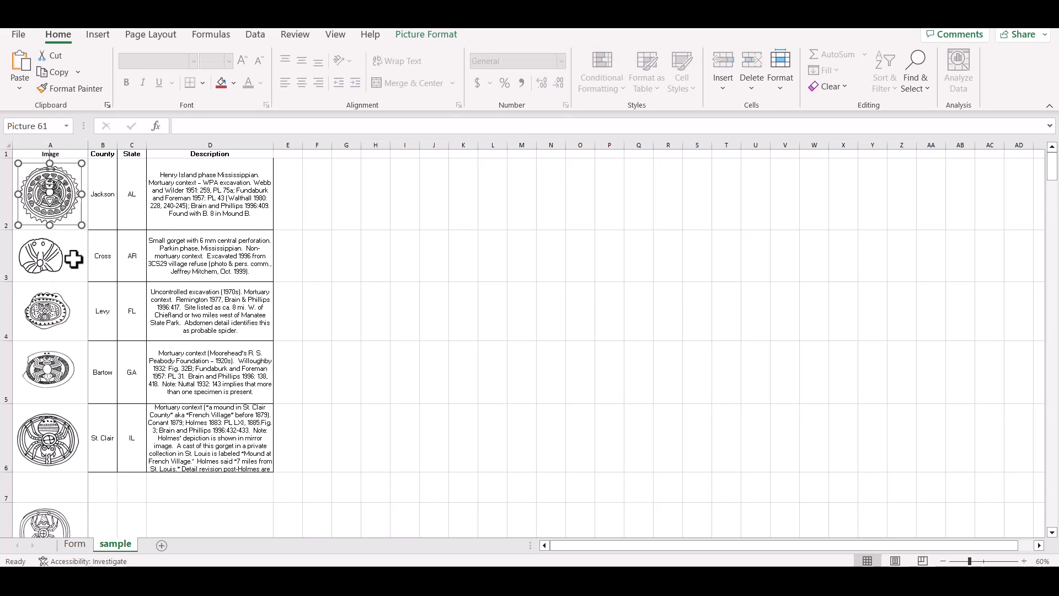
{"action": "left_click", "coordinate": [81, 339]}
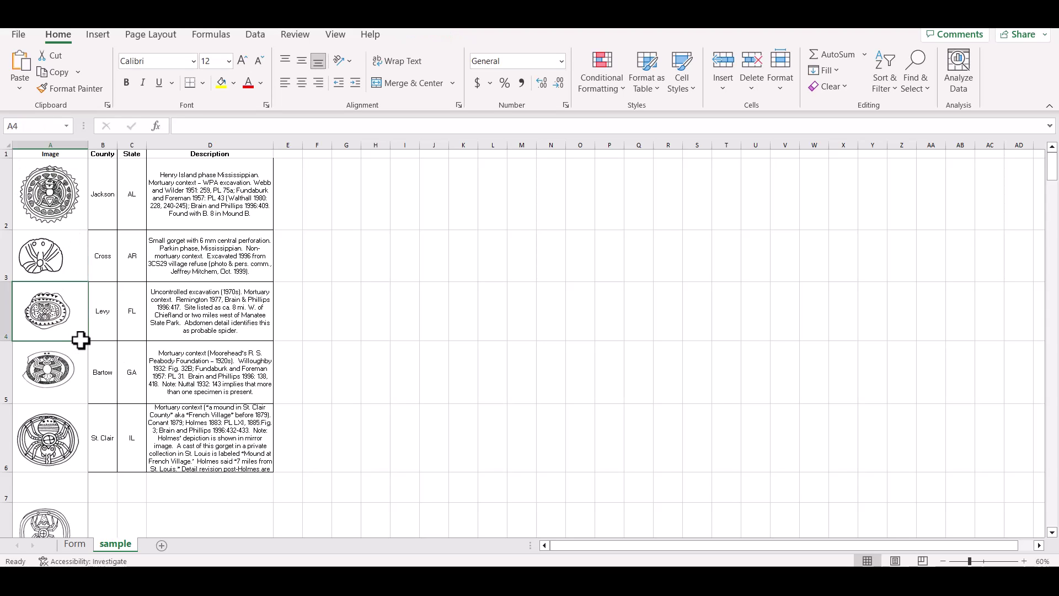
{"action": "left_click", "coordinate": [76, 438]}
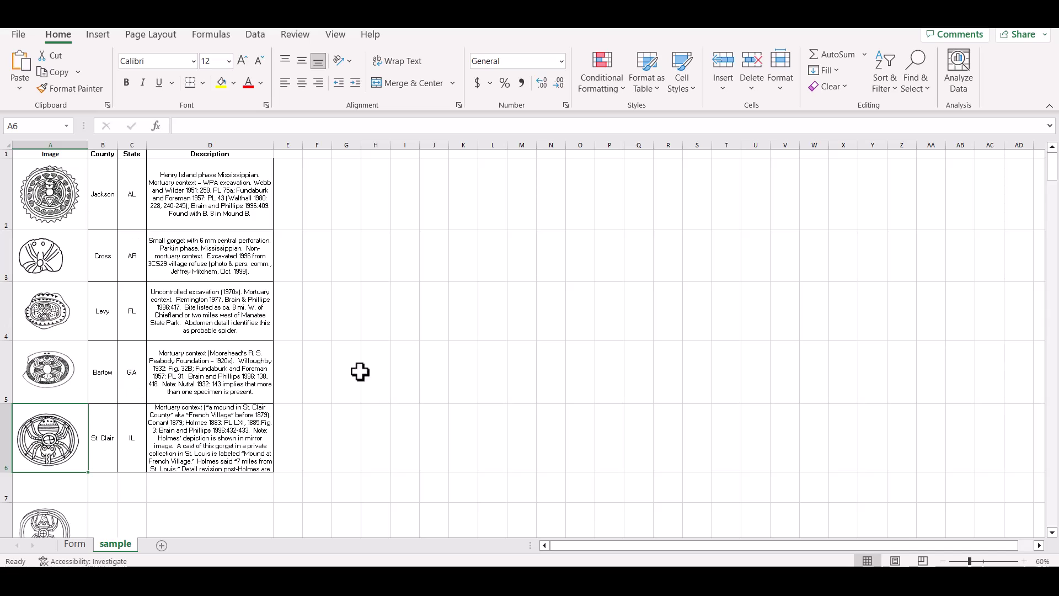
{"action": "left_click", "coordinate": [367, 406]}
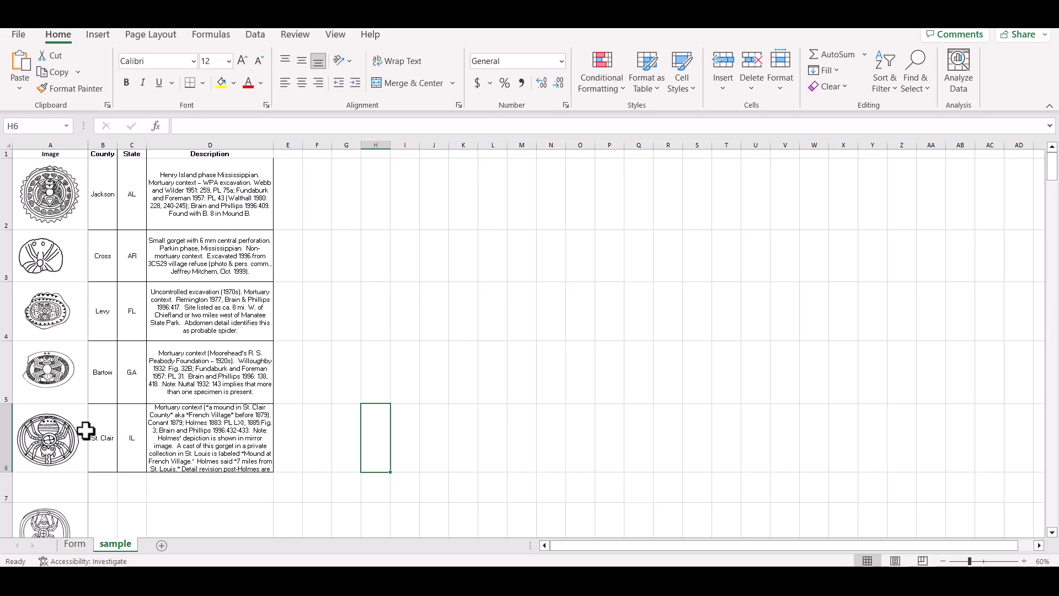
{"action": "left_click", "coordinate": [50, 268]}
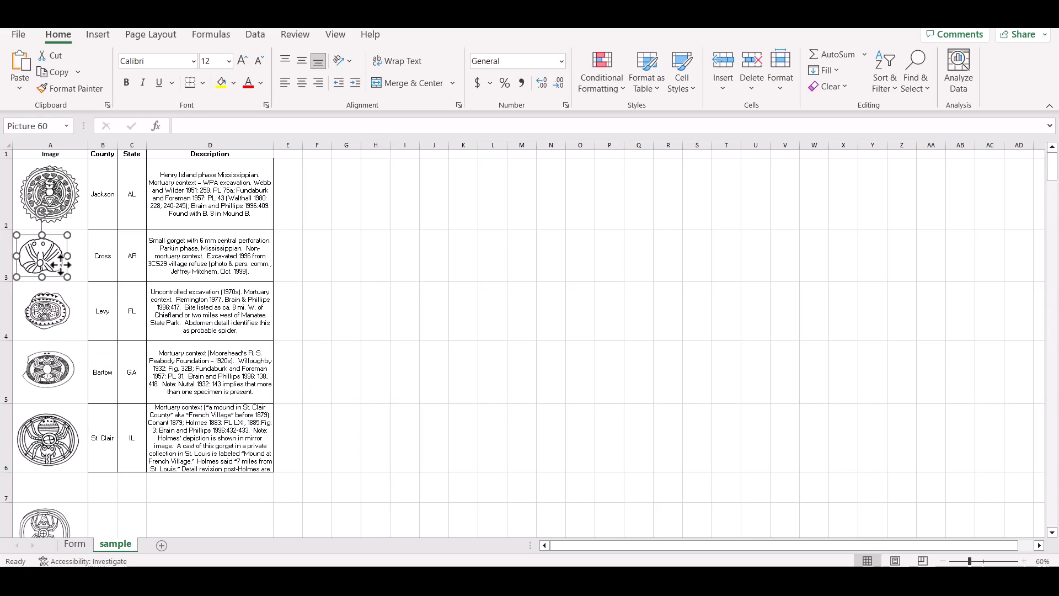
{"action": "left_click", "coordinate": [66, 315]}
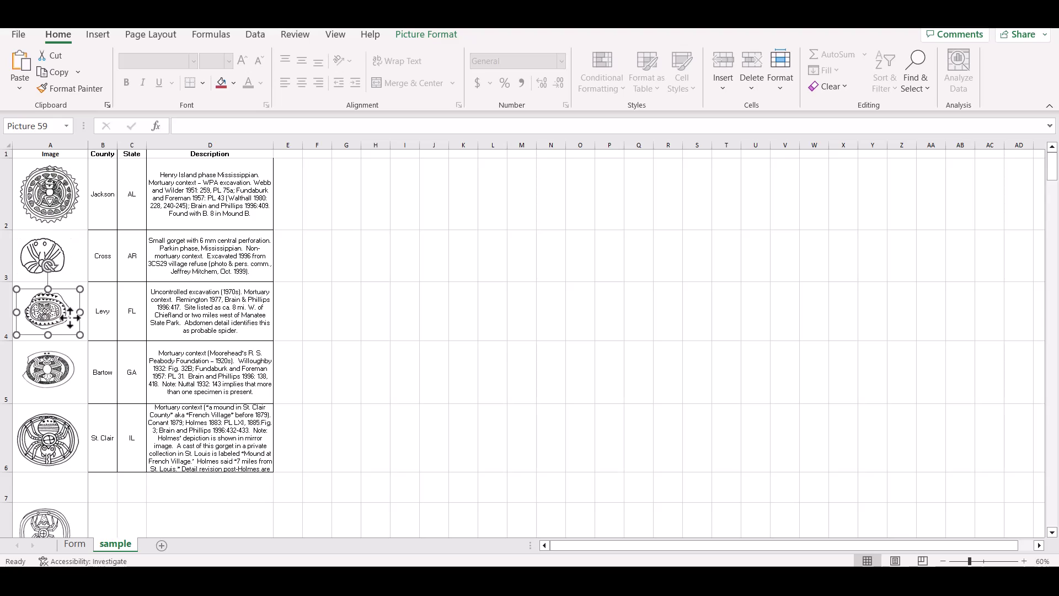
{"action": "left_click", "coordinate": [584, 347]}
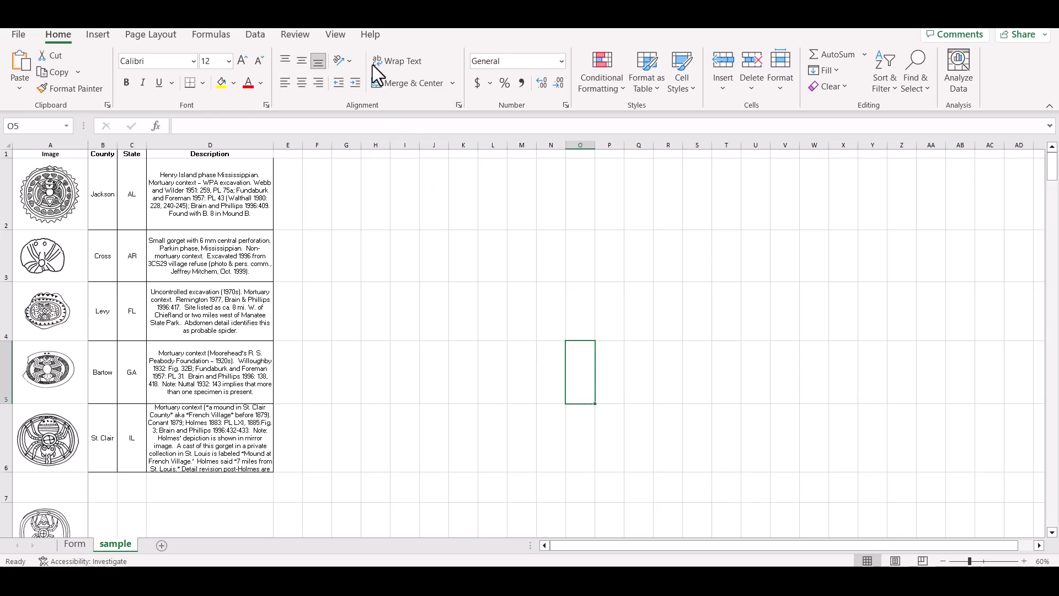
{"action": "key", "text": "ctrl+Page_Up"}
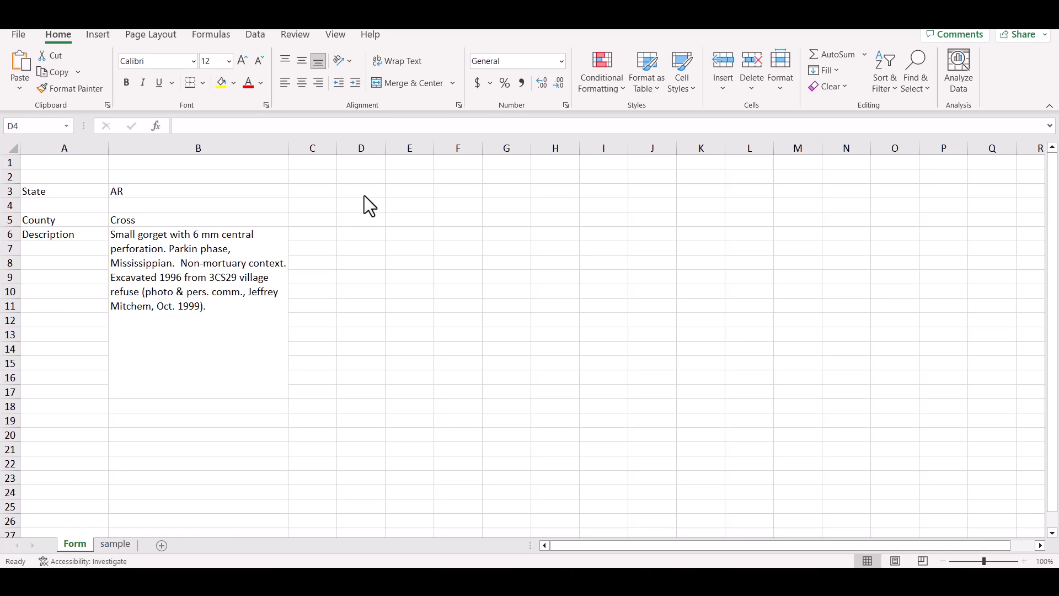
{"action": "left_click", "coordinate": [121, 544]}
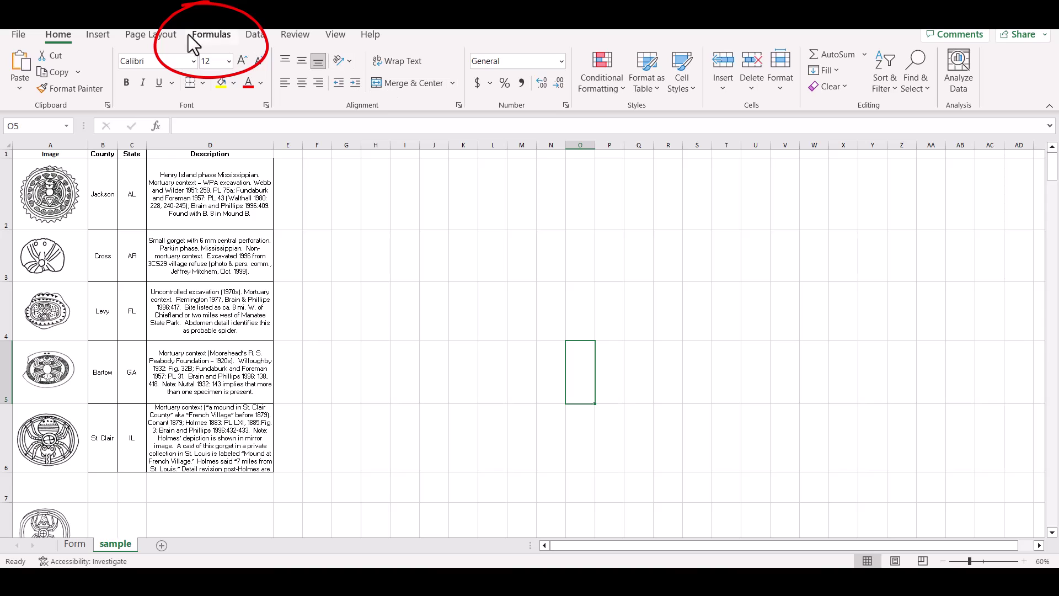
Create a new defined name image2 in the Name Manager.
{"action": "left_click", "coordinate": [219, 35]}
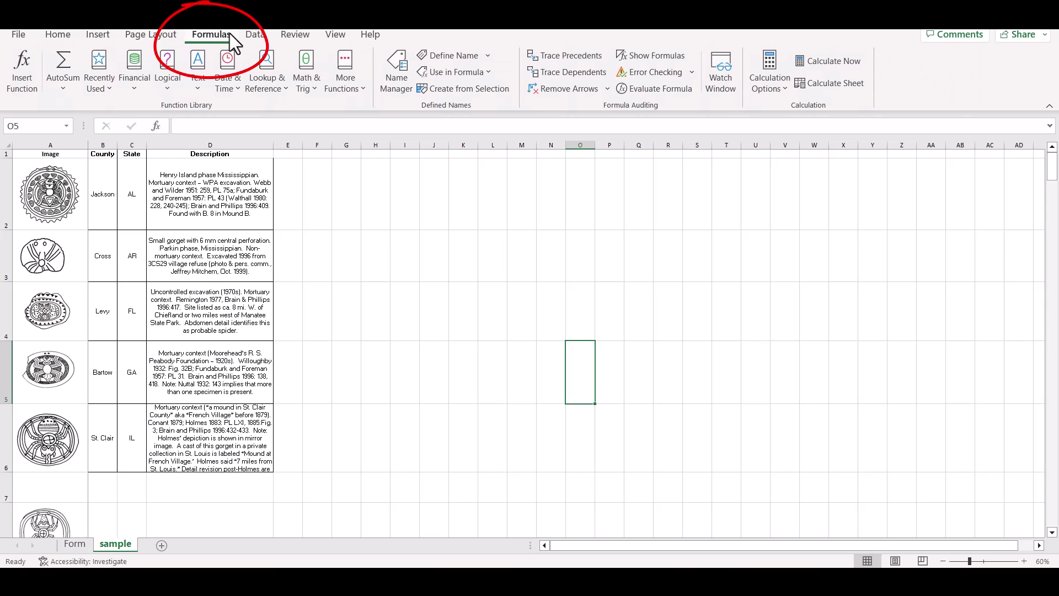
{"action": "left_click", "coordinate": [405, 78]}
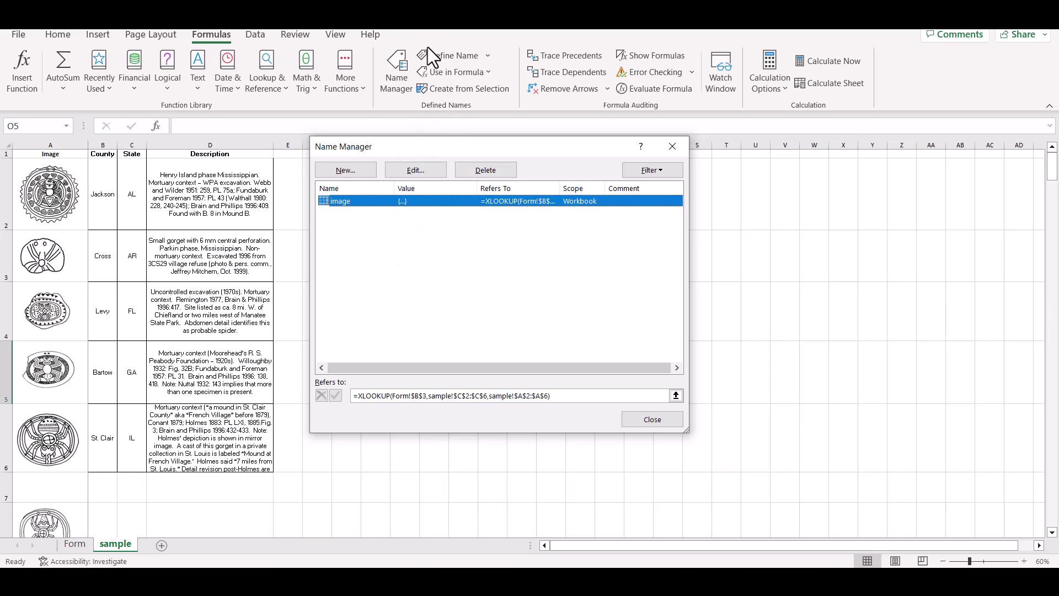
{"action": "left_click", "coordinate": [356, 167]}
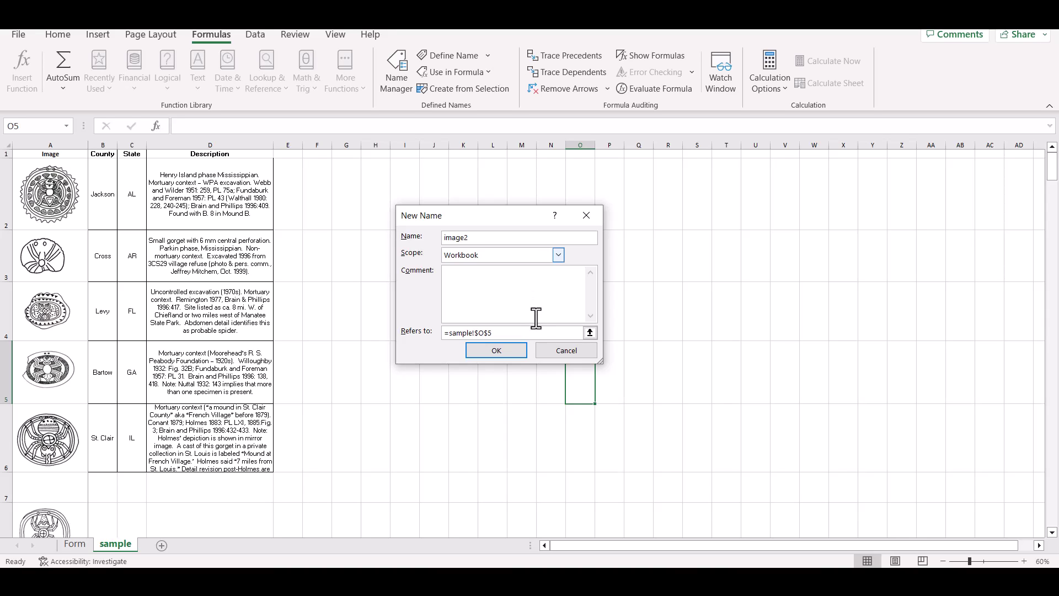
{"action": "left_click", "coordinate": [508, 355]}
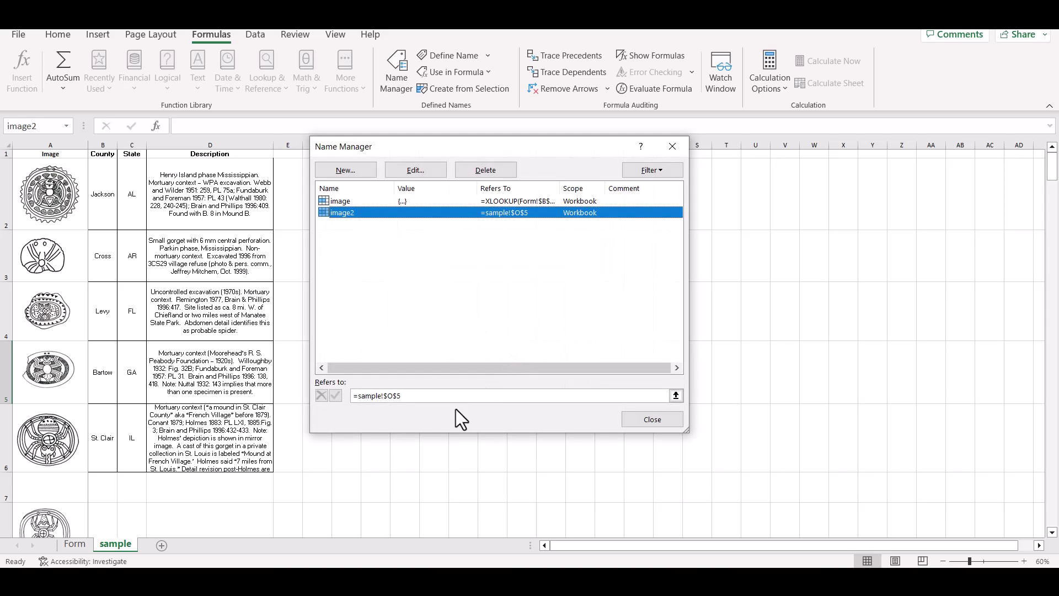
Set the name's Refers to =XLOOKUP(Form!$B$3,sample!$C$2:$C$6,sample!$A$2:$A$6).
{"action": "left_click_drag", "start_coordinate": [402, 396], "coordinate": [367, 397]}
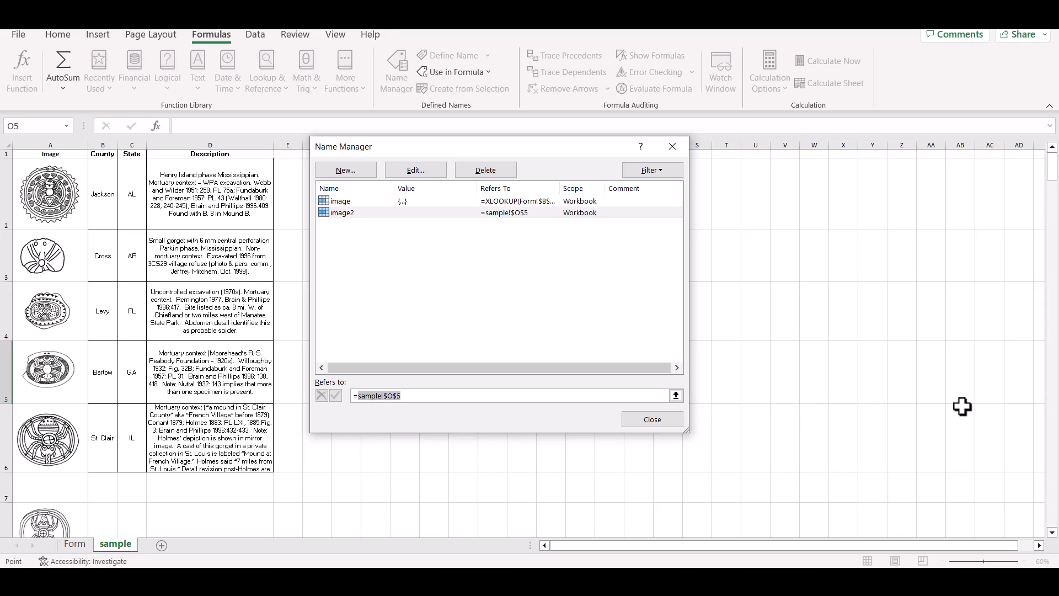
{"action": "type", "text": "xlookup("}
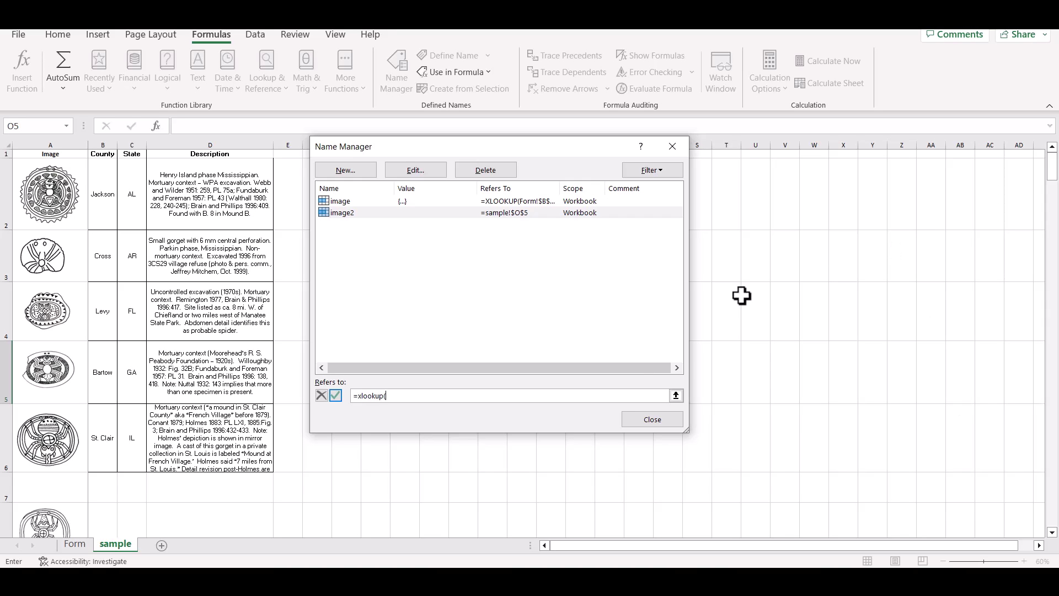
{"action": "left_click", "coordinate": [74, 546]}
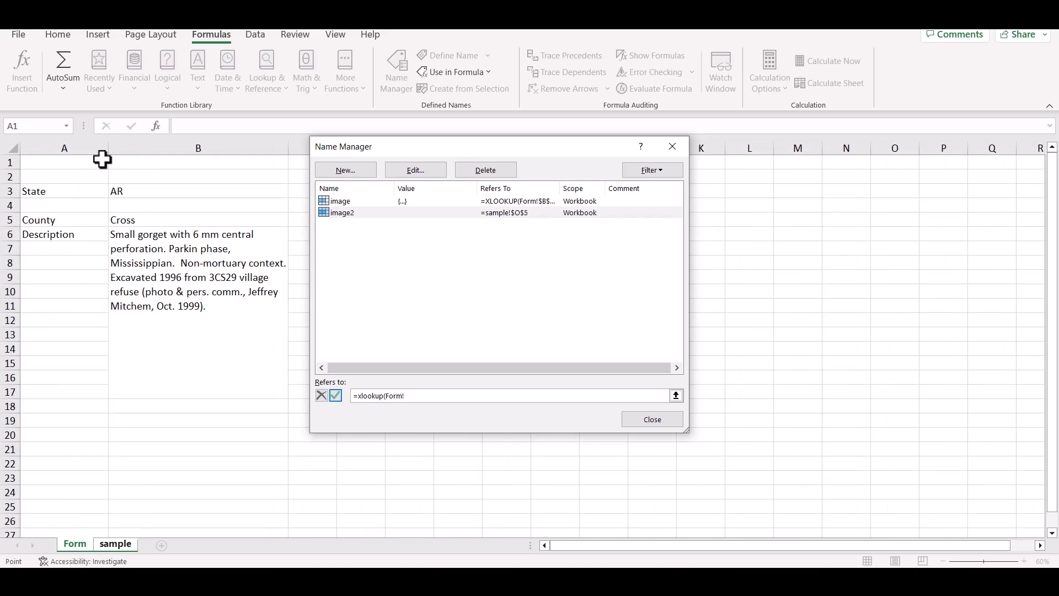
{"action": "left_click", "coordinate": [155, 191]}
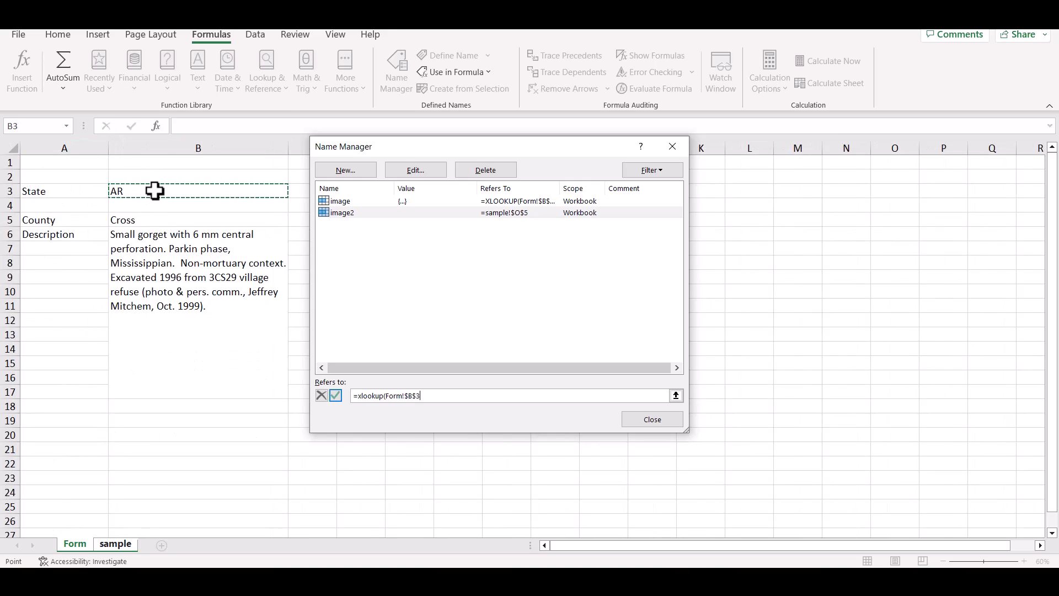
{"action": "type", "text": ","}
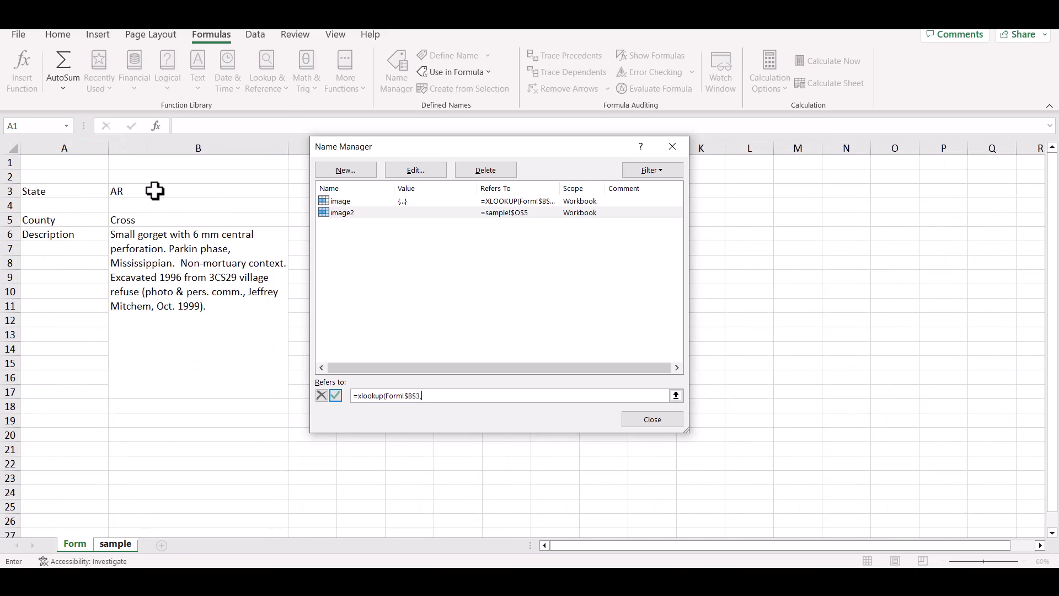
{"action": "left_click", "coordinate": [116, 544]}
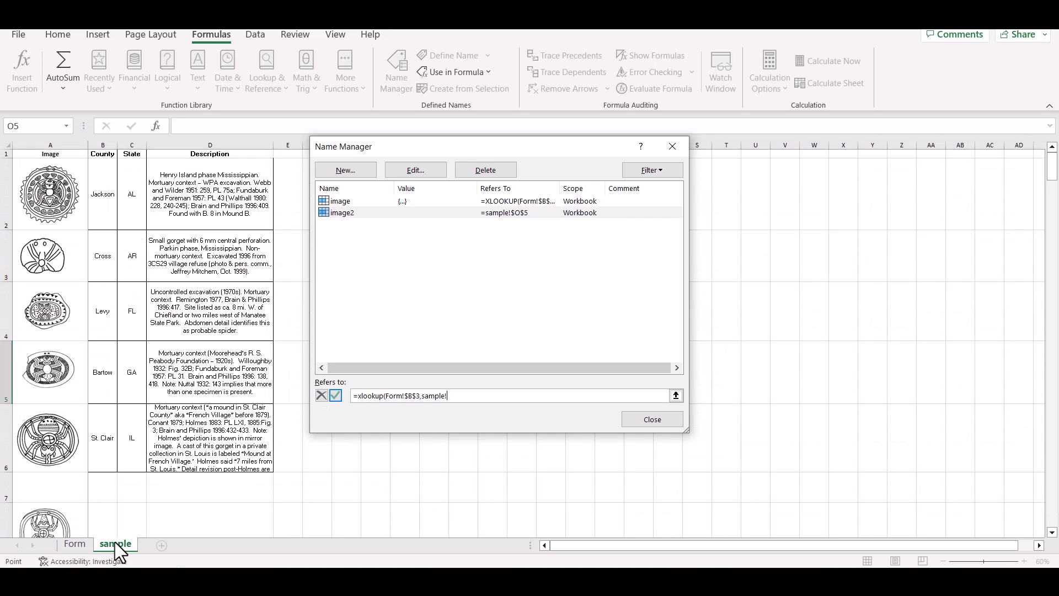
{"action": "left_click_drag", "start_coordinate": [131, 165], "coordinate": [124, 442]}
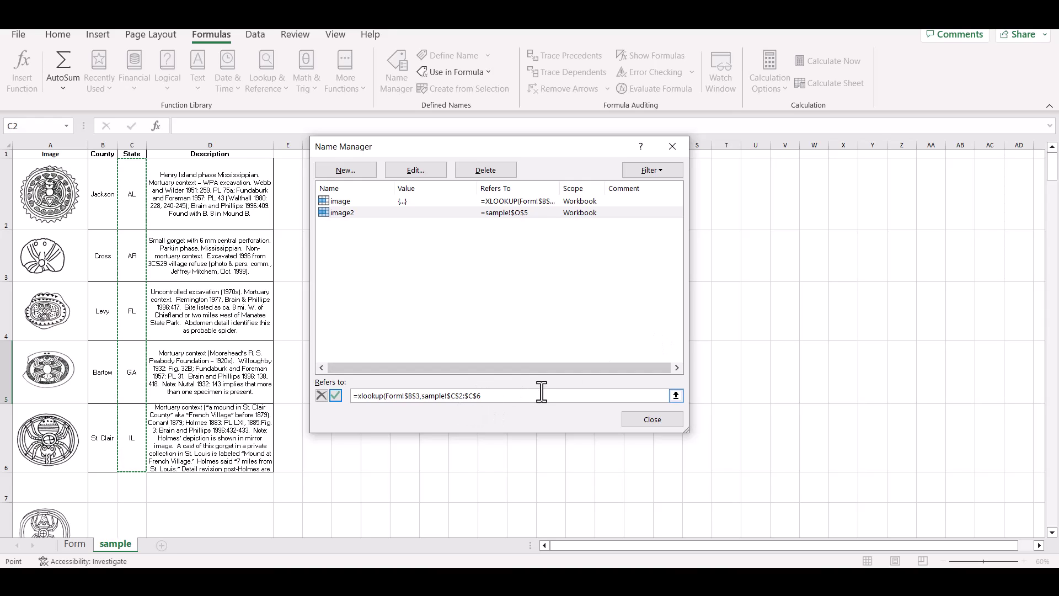
{"action": "type", "text": ","}
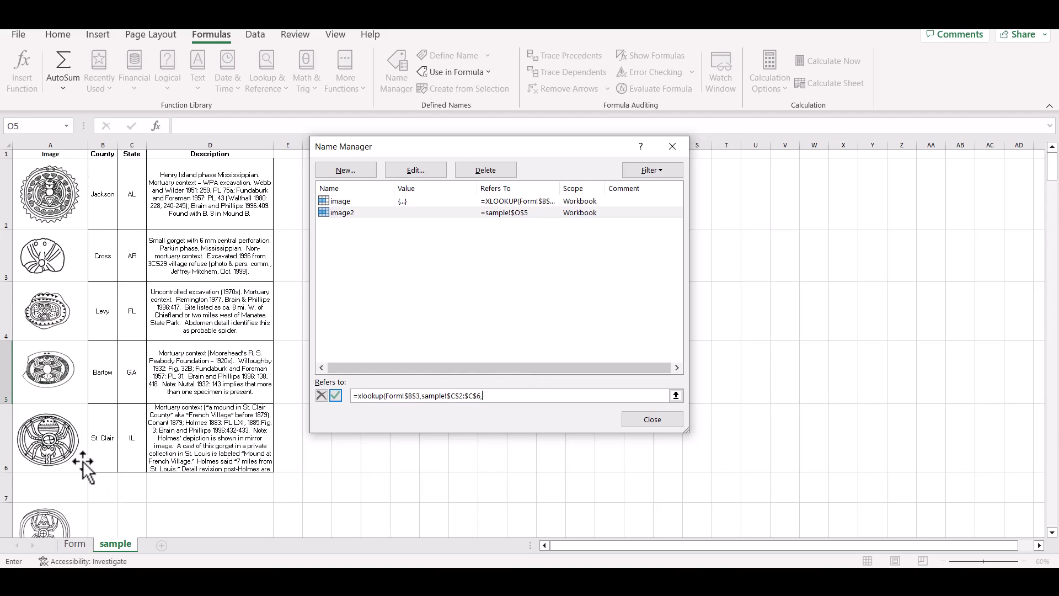
{"action": "left_click_drag", "start_coordinate": [55, 488], "coordinate": [62, 189]}
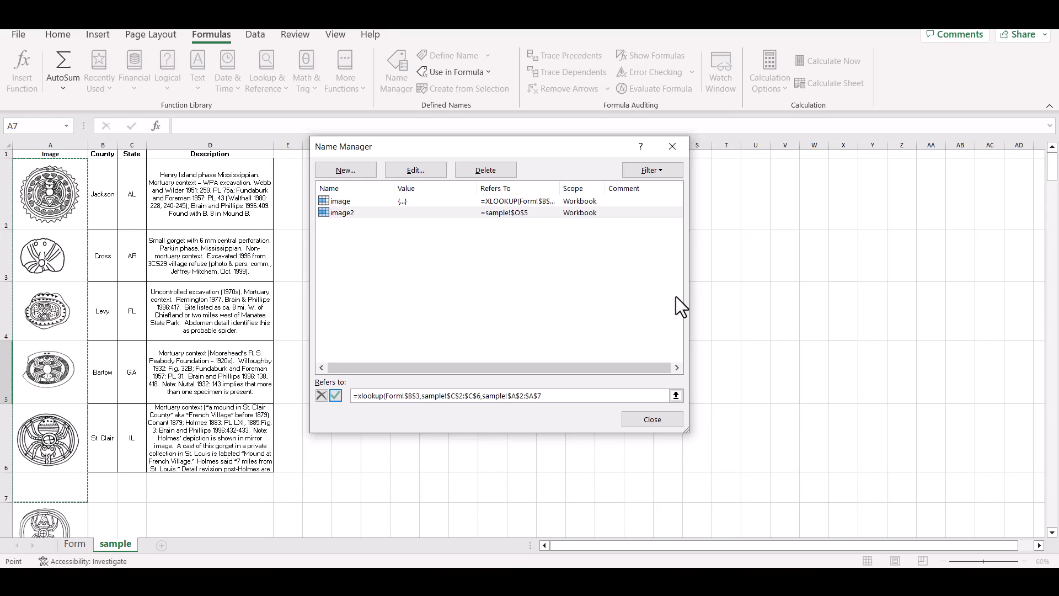
{"action": "left_click", "coordinate": [540, 397]}
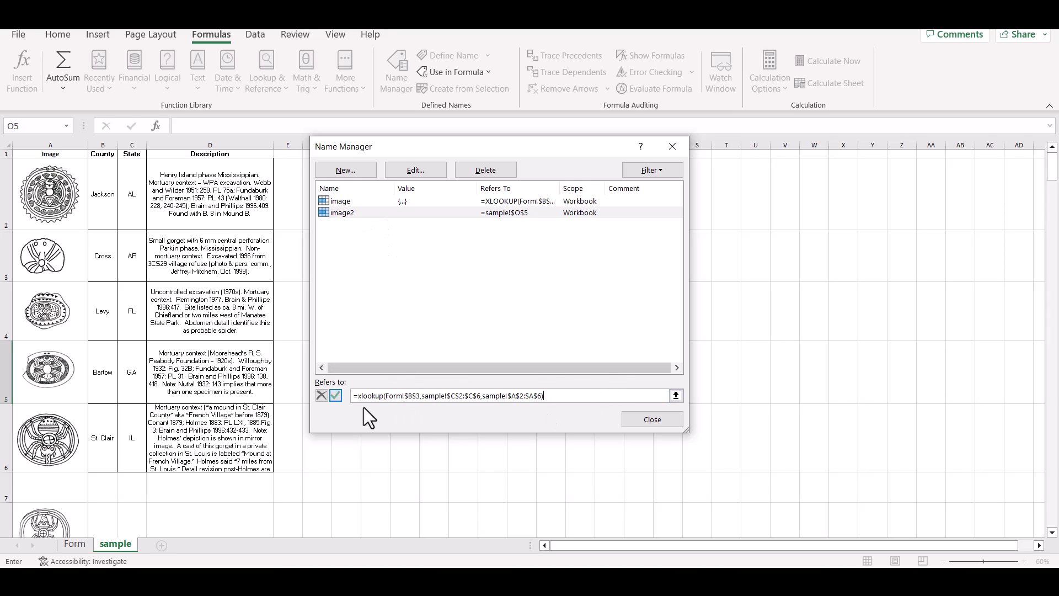
{"action": "key", "text": "Escape"}
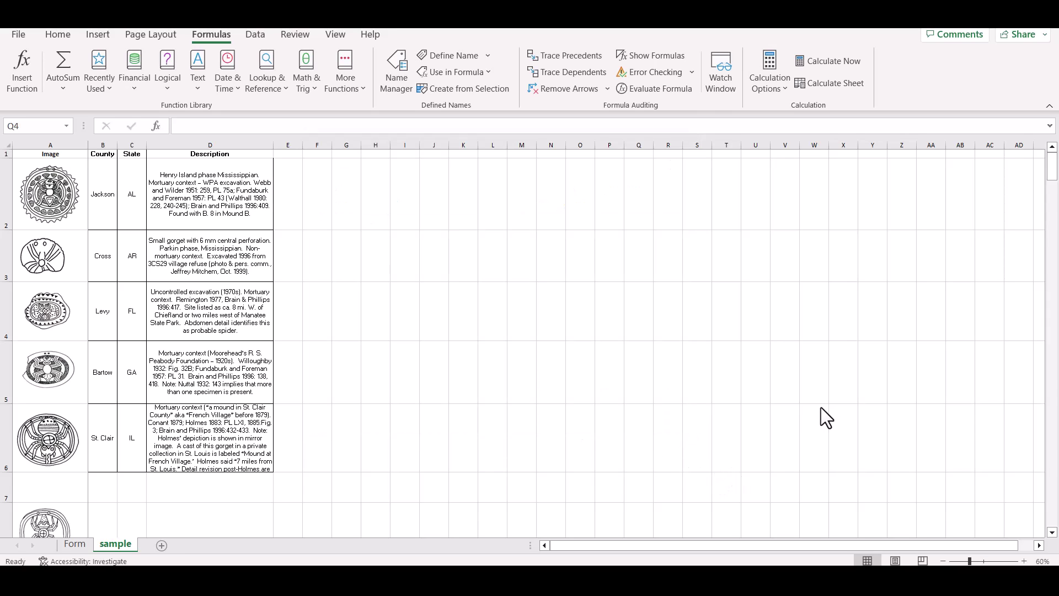
Copy sample cell A2 holding the Jackson gorget picture.
{"action": "left_click", "coordinate": [80, 227]}
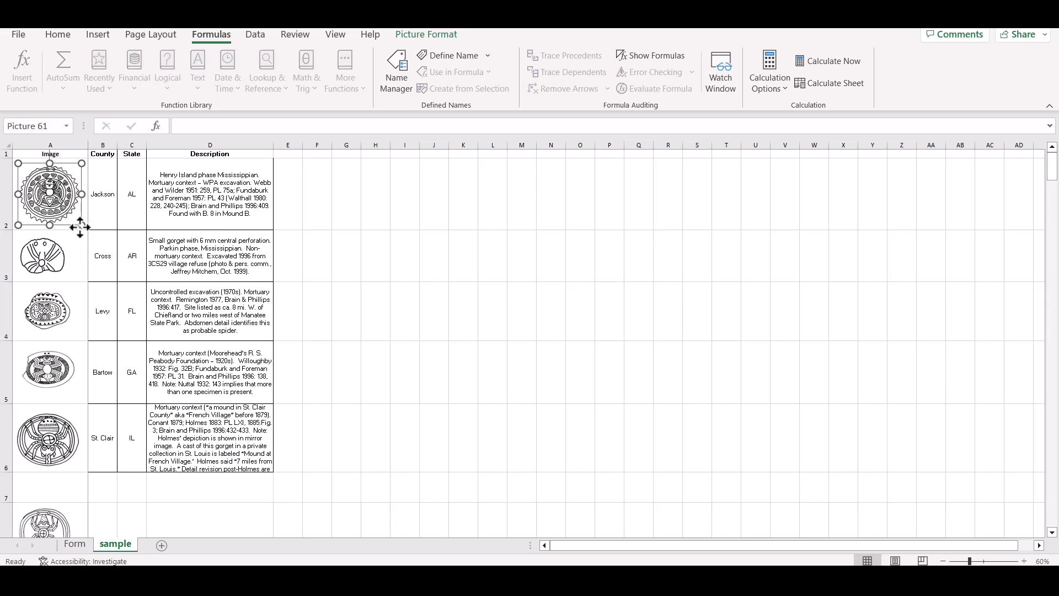
{"action": "left_click", "coordinate": [87, 230]}
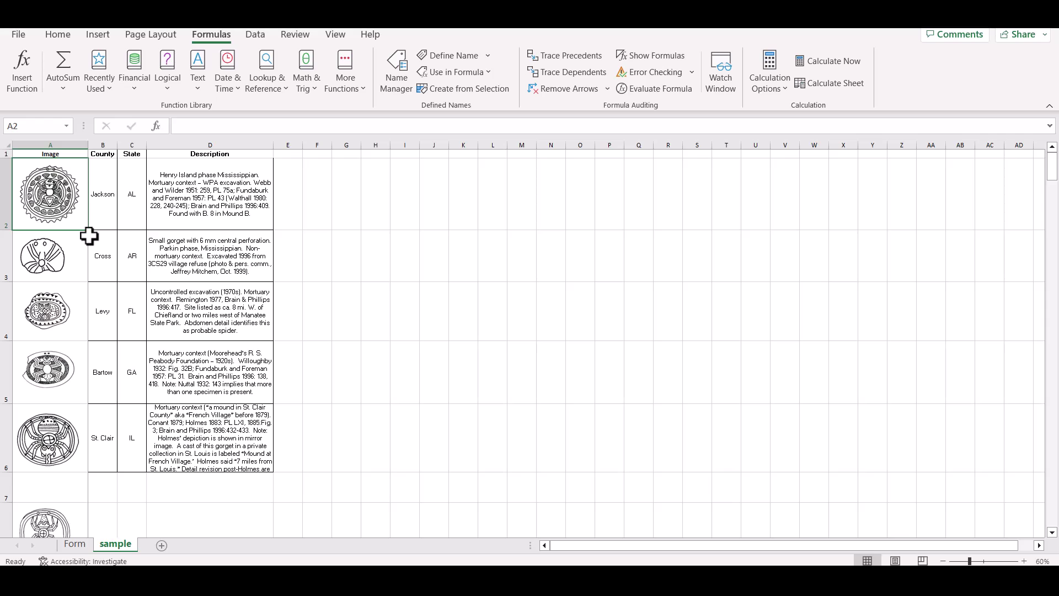
{"action": "key", "text": "ctrl+c"}
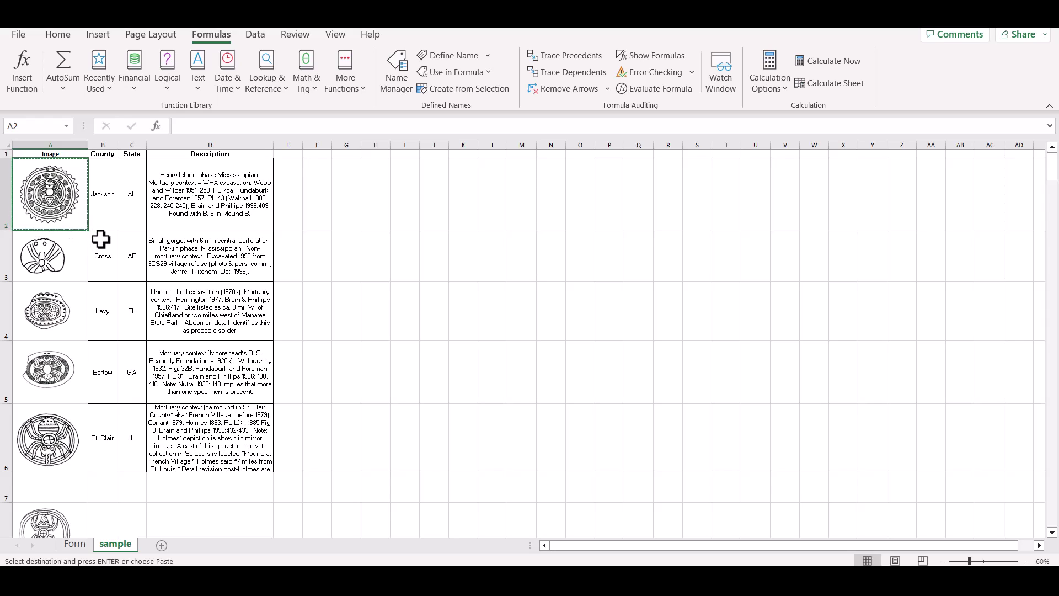
Paste the copied cell as a Linked Picture at Form cell D3.
{"action": "left_click", "coordinate": [82, 543]}
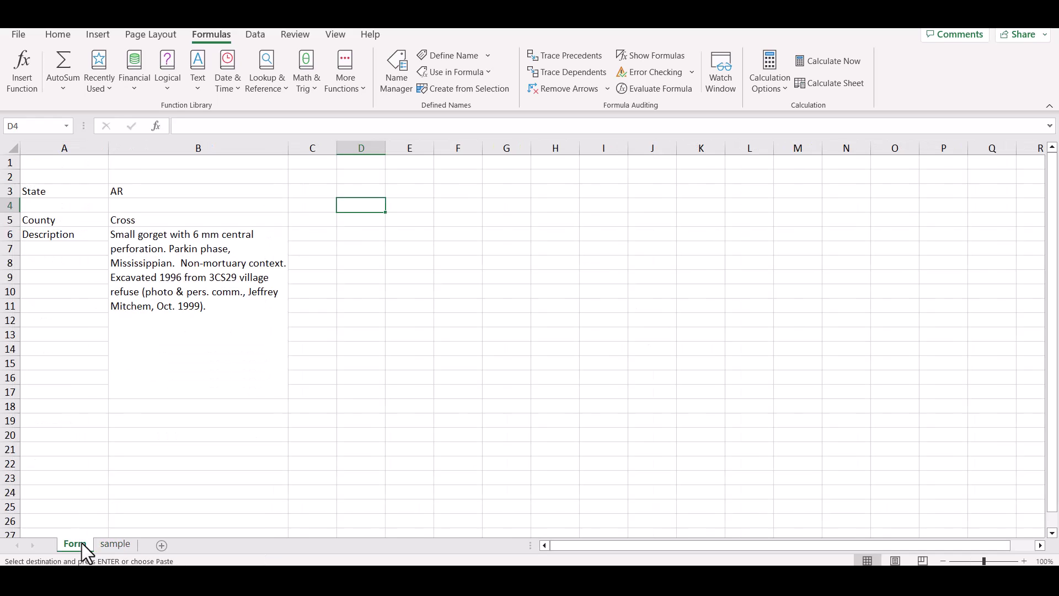
{"action": "left_click", "coordinate": [354, 193]}
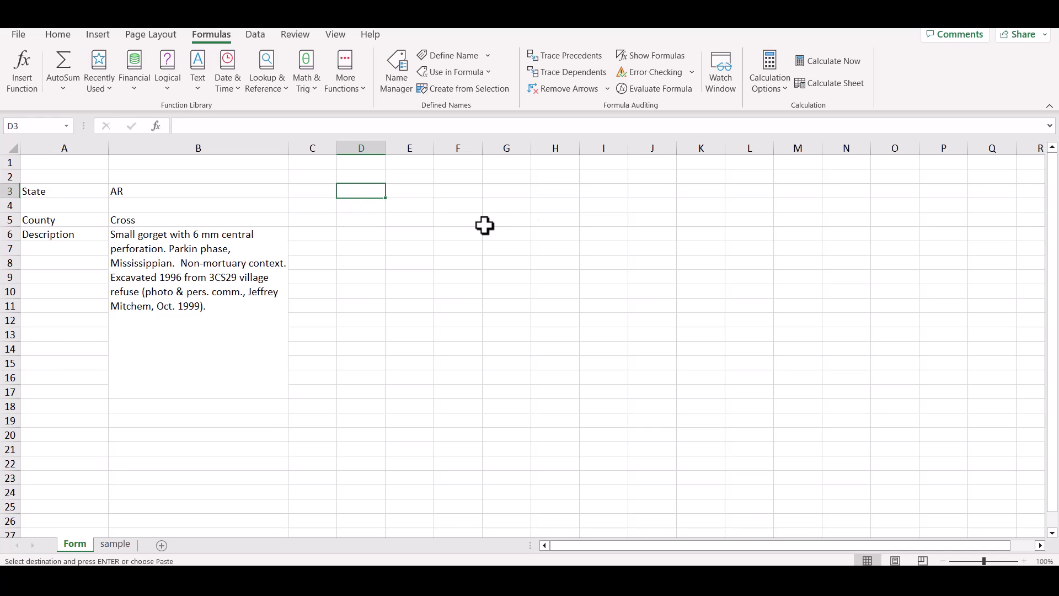
{"action": "left_click", "coordinate": [65, 33]}
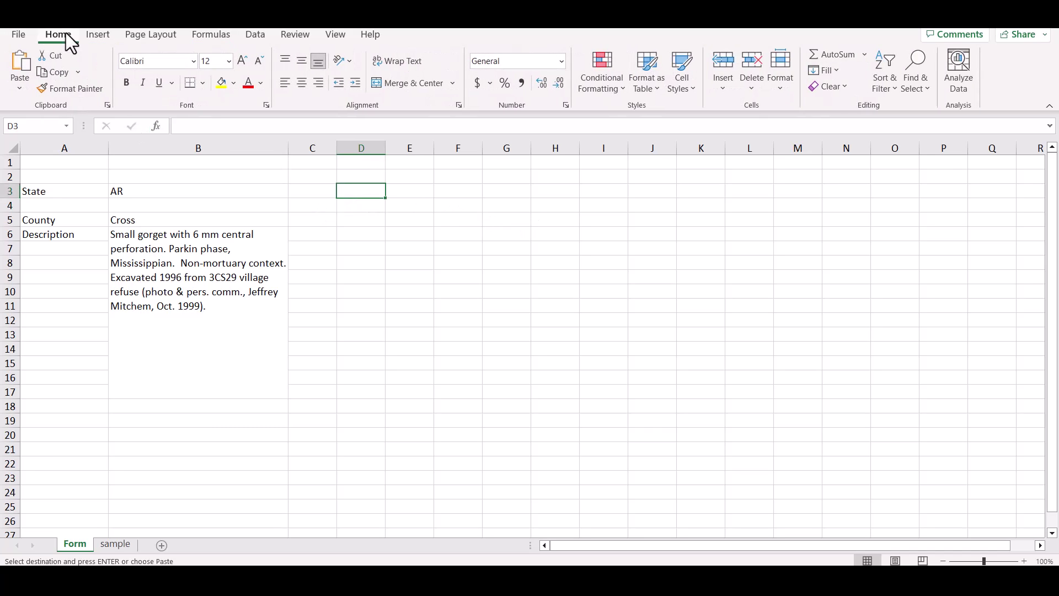
{"action": "left_click", "coordinate": [18, 88]}
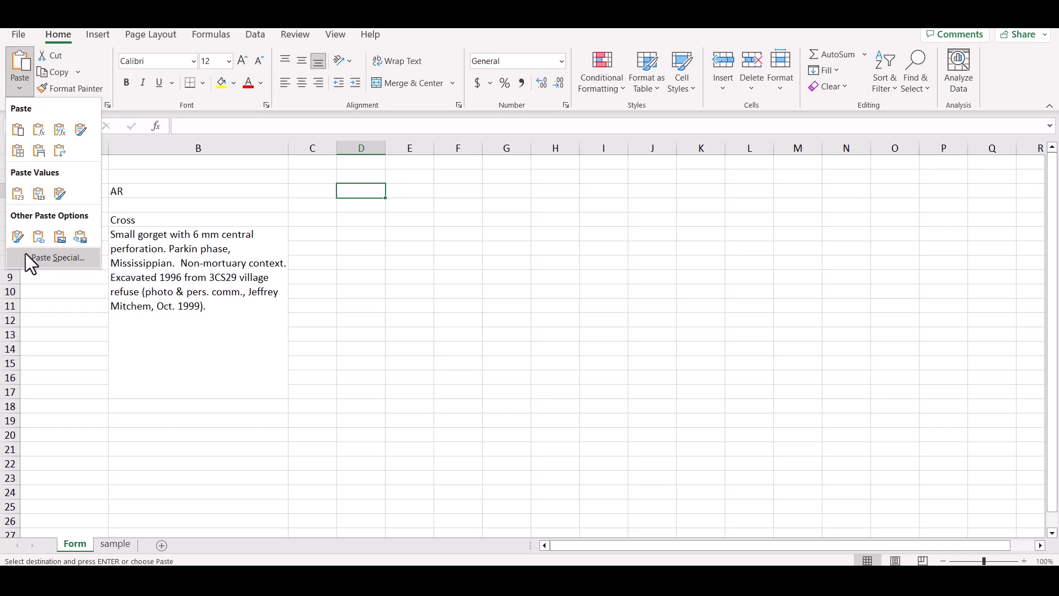
{"action": "left_click", "coordinate": [81, 239]}
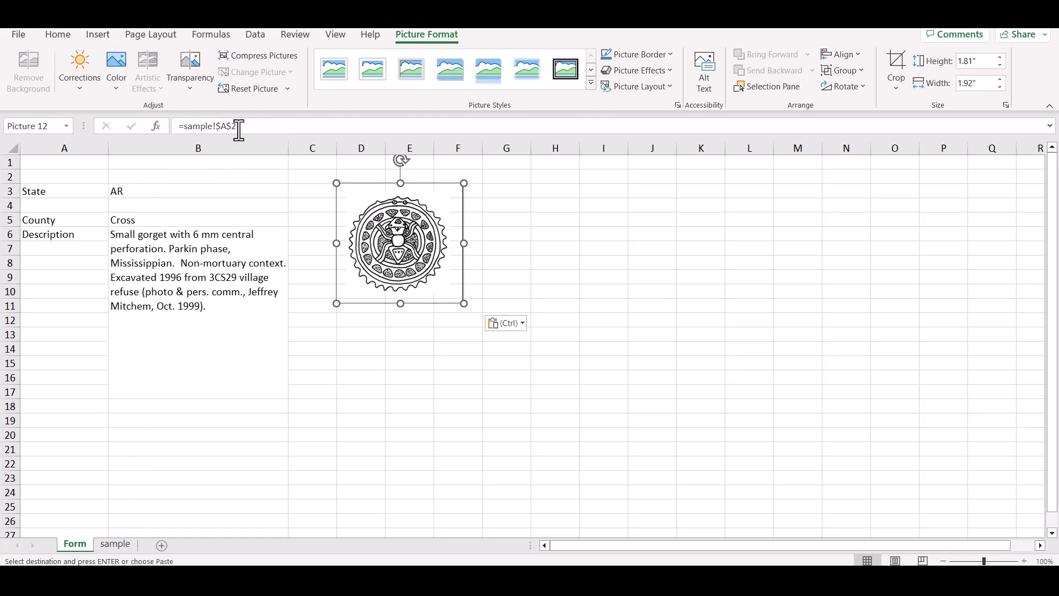
Change the linked picture's formula to =image2.
{"action": "left_click_drag", "start_coordinate": [248, 126], "coordinate": [184, 126]}
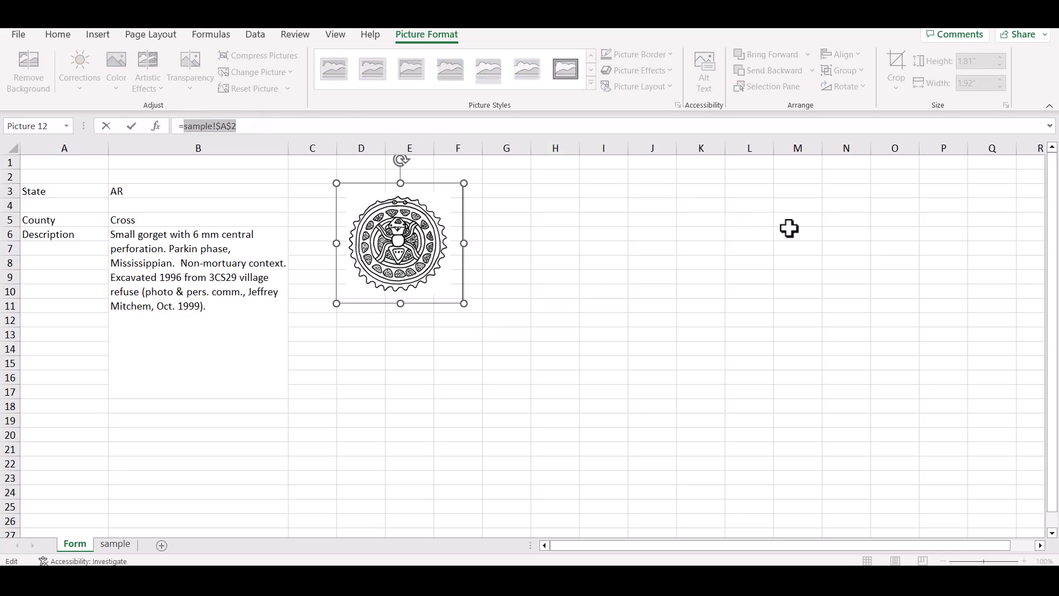
{"action": "type", "text": "image"}
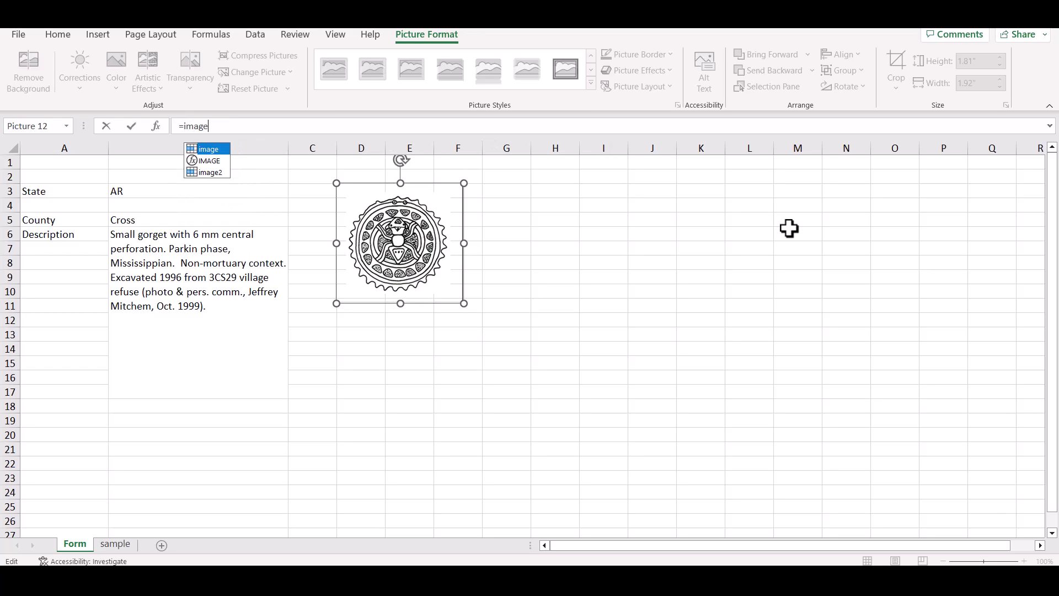
{"action": "type", "text": "2"}
{"action": "key", "text": "Return"}
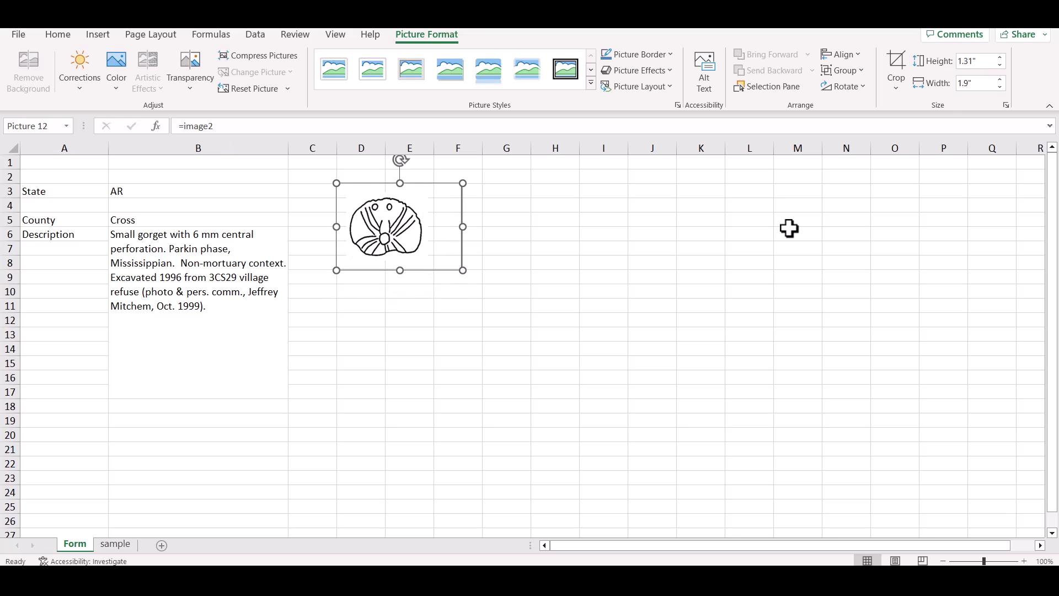
{"action": "left_click", "coordinate": [593, 216]}
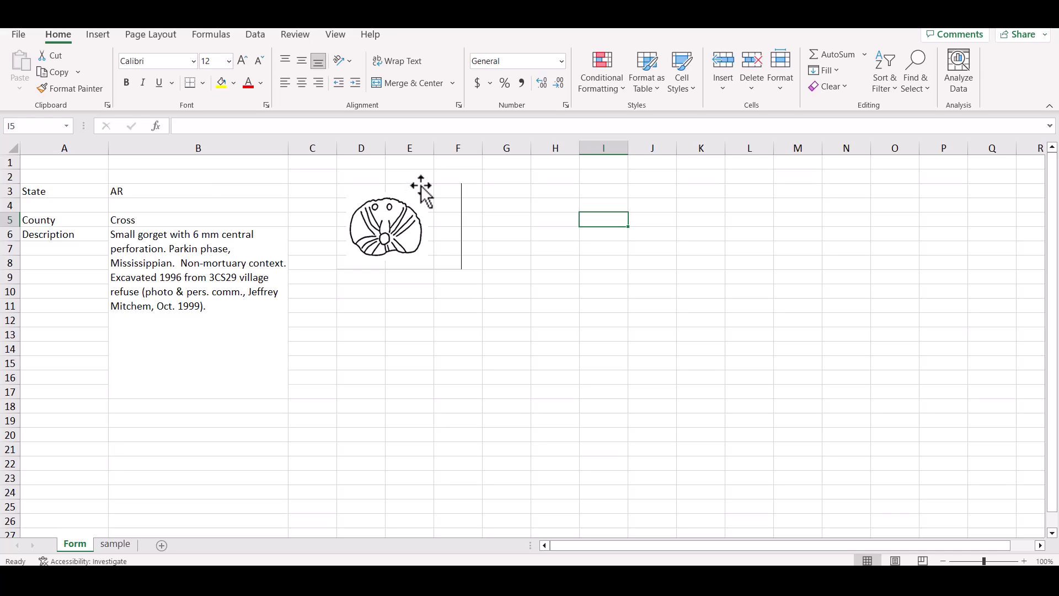
Test GA, then set State B3 to IL to show St. Clair County.
{"action": "left_click", "coordinate": [221, 188]}
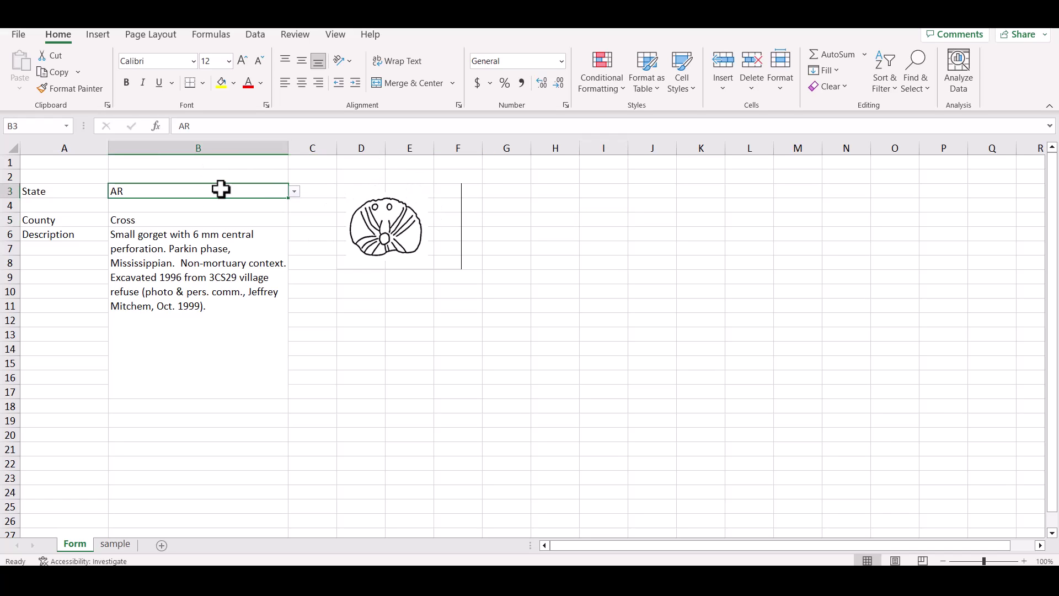
{"action": "left_click", "coordinate": [294, 191]}
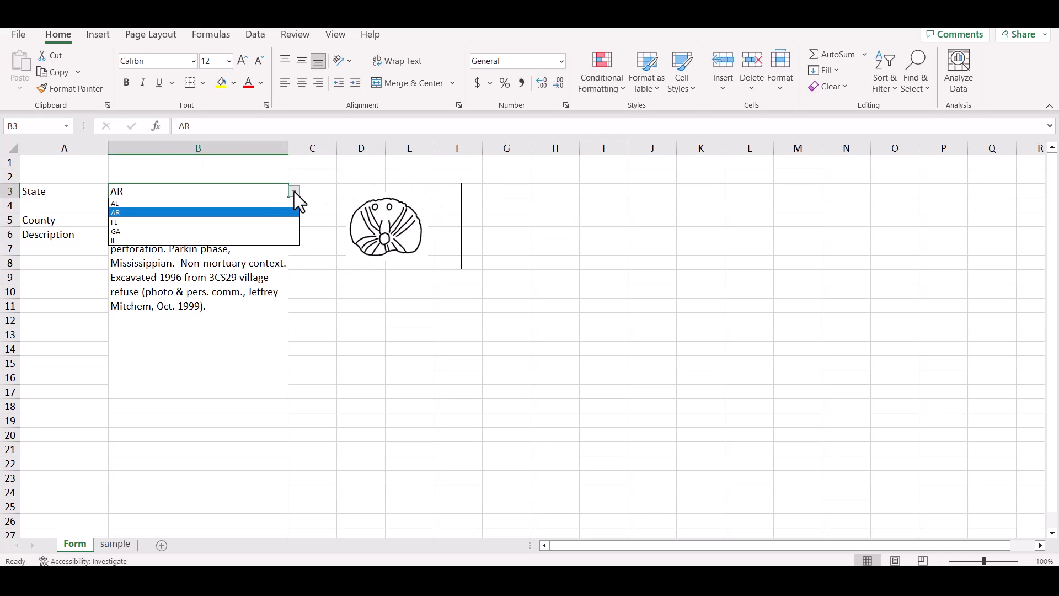
{"action": "left_click", "coordinate": [240, 231]}
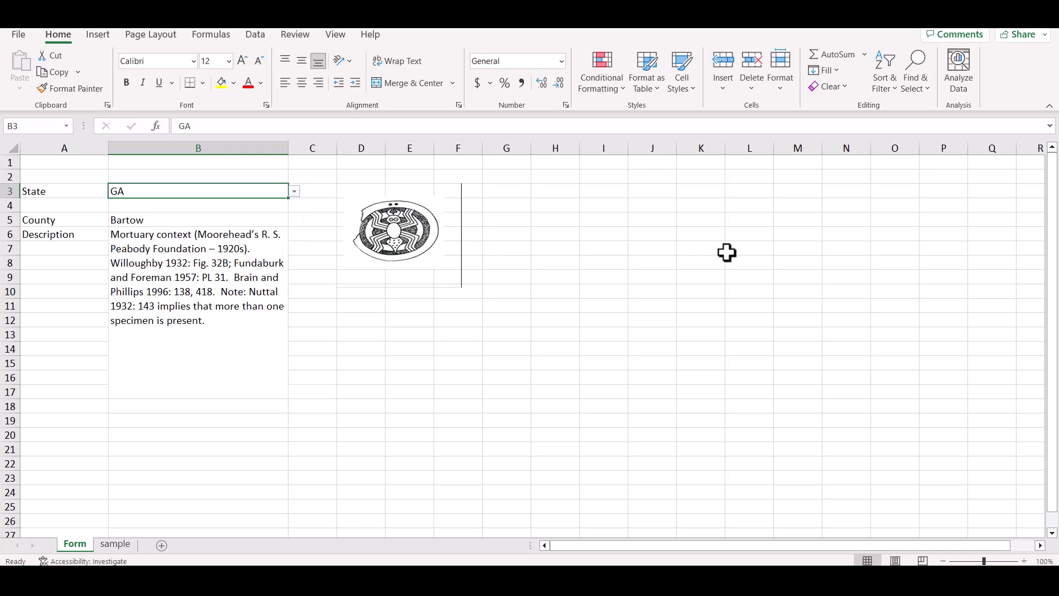
{"action": "left_click", "coordinate": [294, 191]}
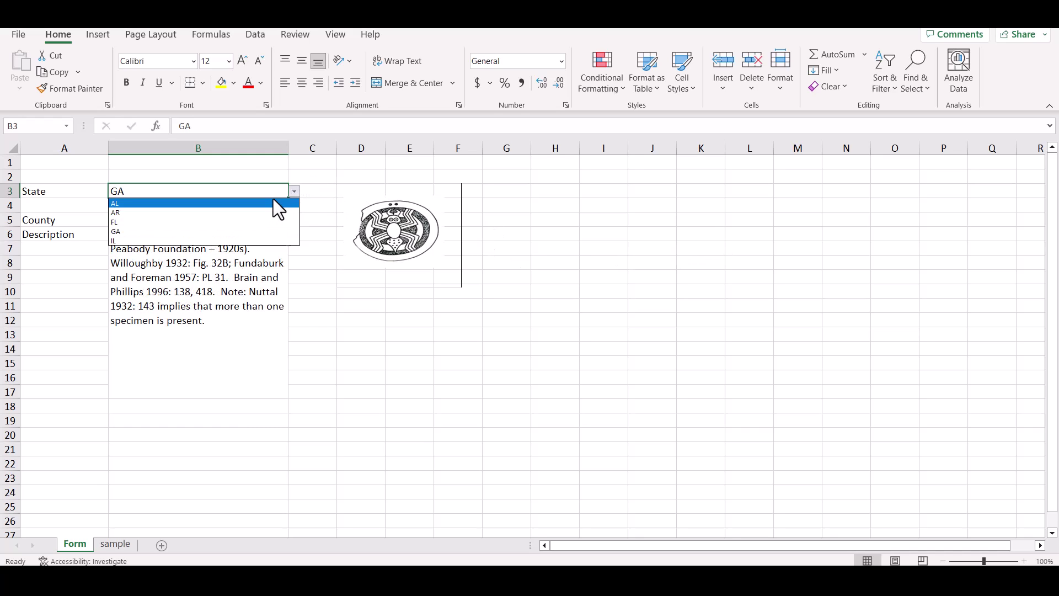
{"action": "left_click", "coordinate": [262, 241]}
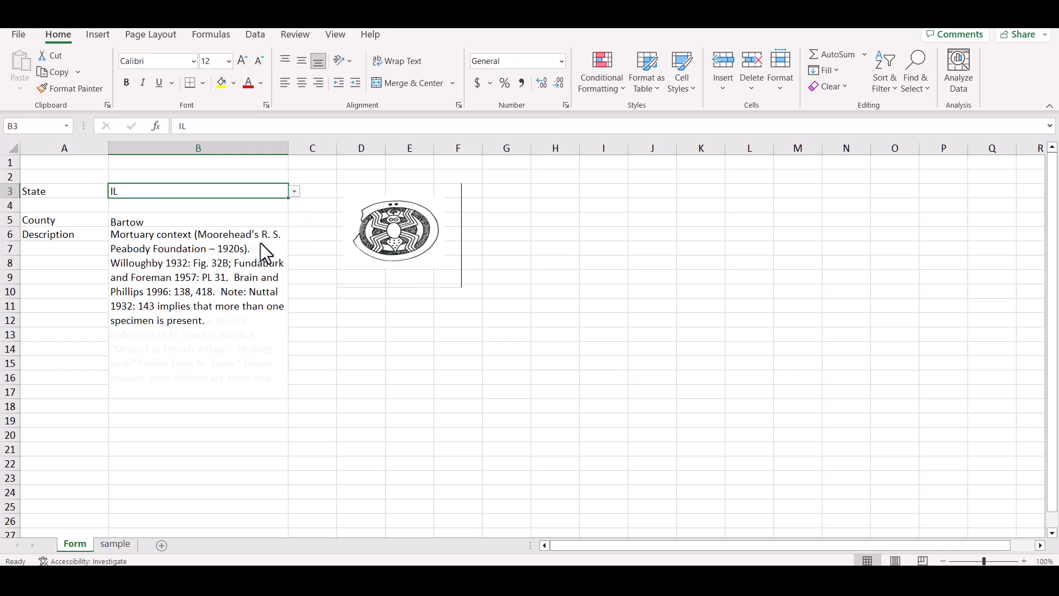
{"action": "left_click", "coordinate": [874, 295]}
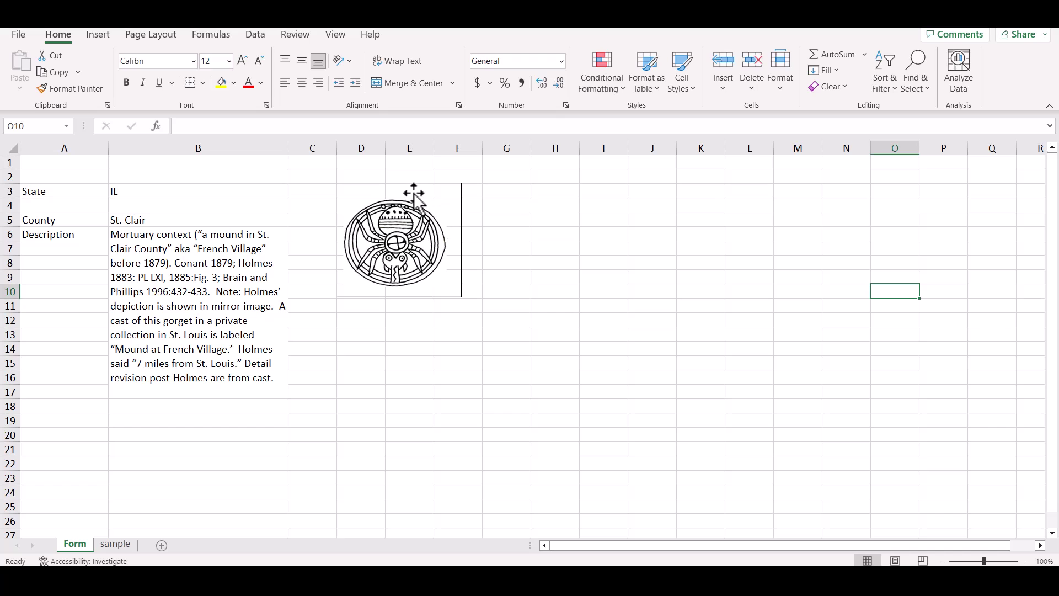
Move the gorget picture below the Description to rows 18–26.
{"action": "left_click", "coordinate": [432, 186]}
{"action": "left_click_drag", "start_coordinate": [431, 185], "coordinate": [208, 407]}
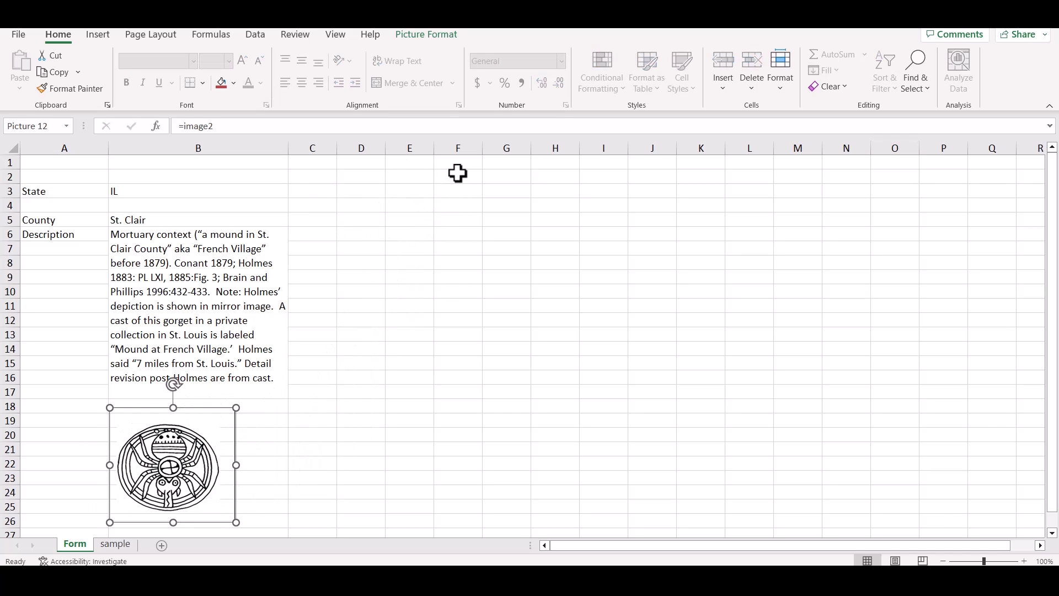
{"action": "left_click", "coordinate": [448, 223]}
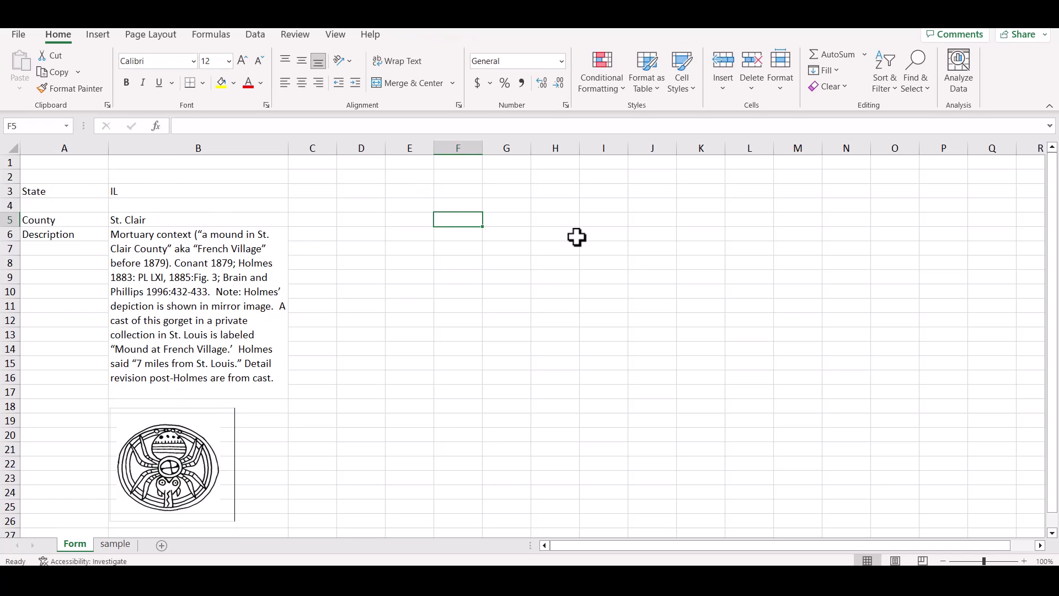